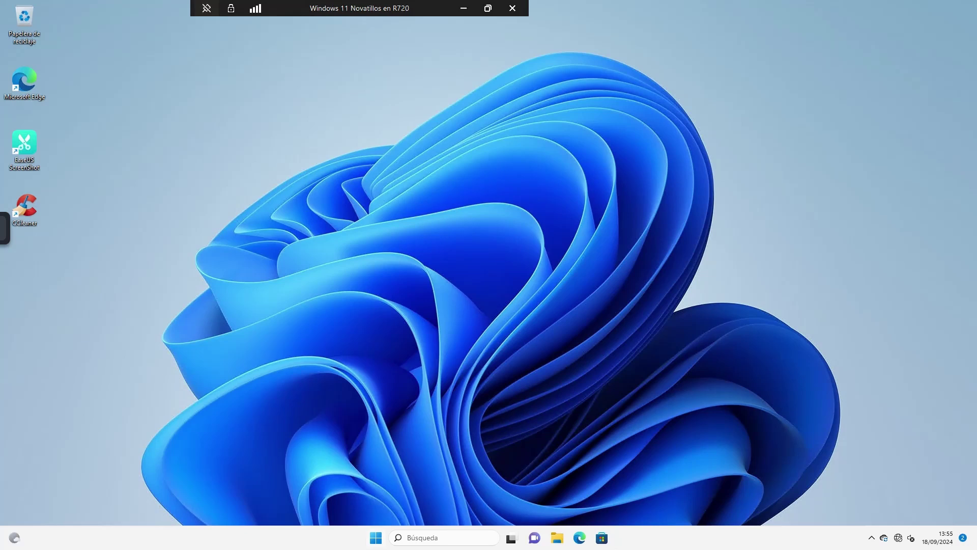
{"action": "key", "text": "super"}
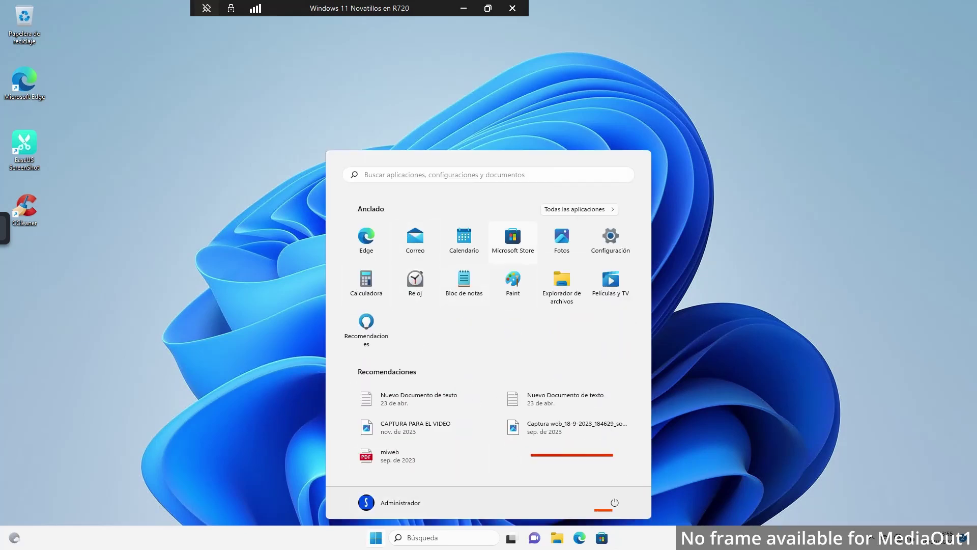
{"action": "key", "text": "super"}
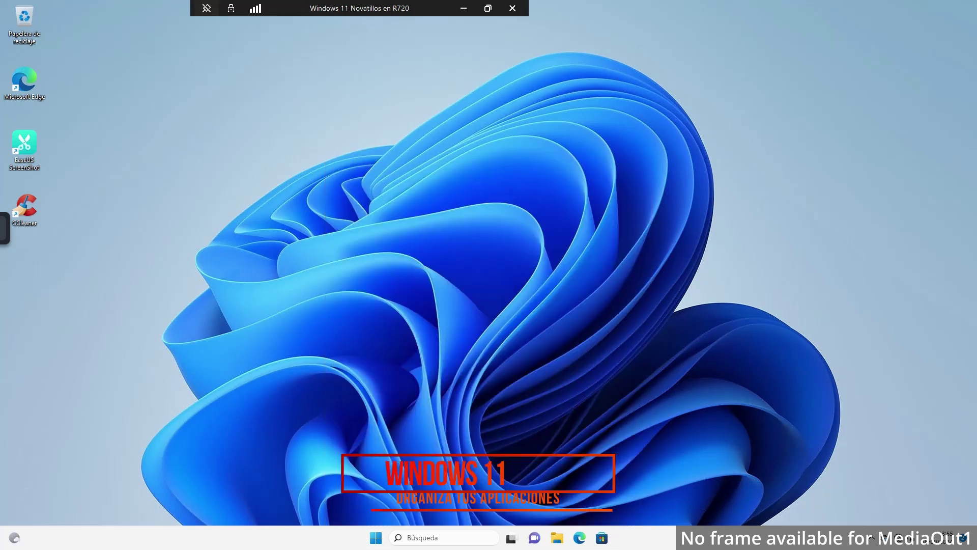
{"action": "key", "text": "super+e"}
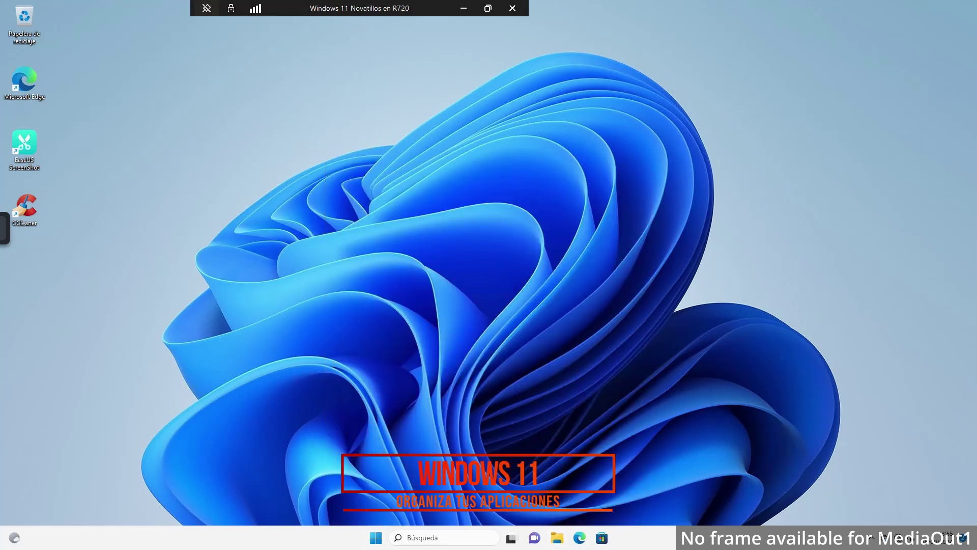
{"action": "key", "text": "alt+F4"}
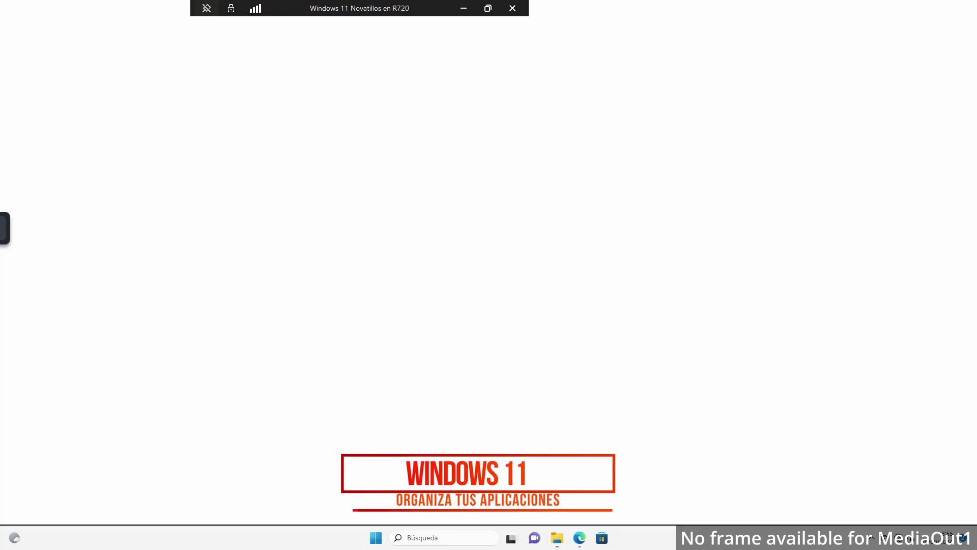
{"action": "key", "text": "super+2"}
{"action": "key", "text": "super+e"}
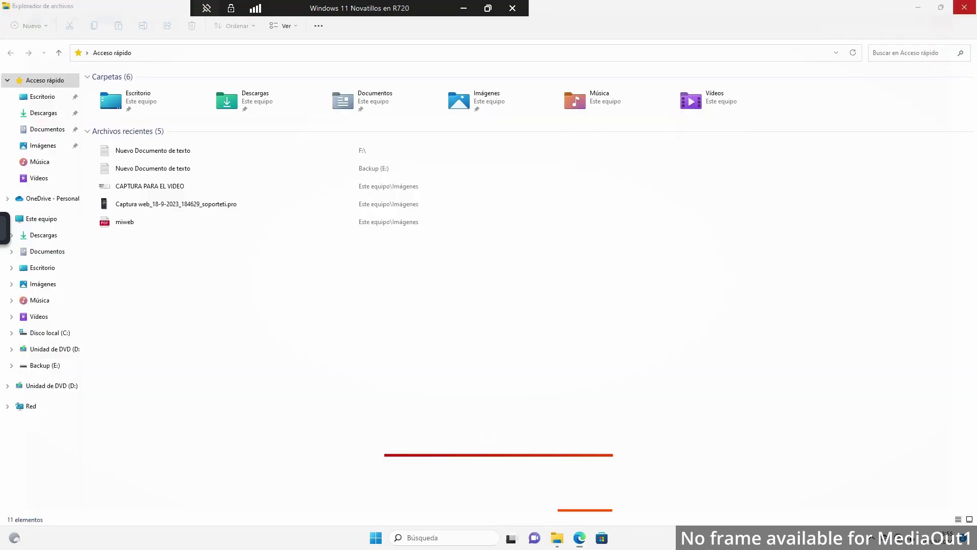
{"action": "key", "text": "super+d"}
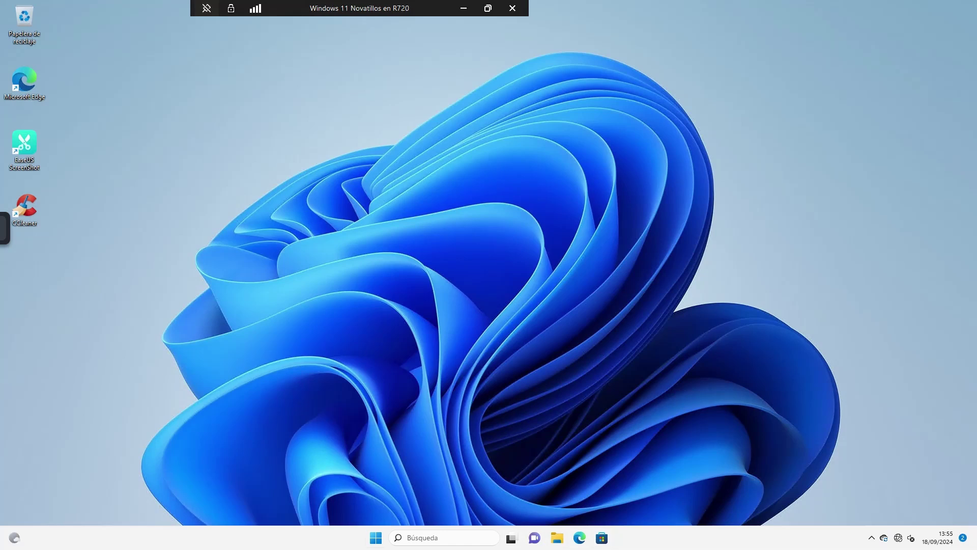
- Unpin the Recomendaciones app from the Start menu
{"action": "key", "text": "super"}
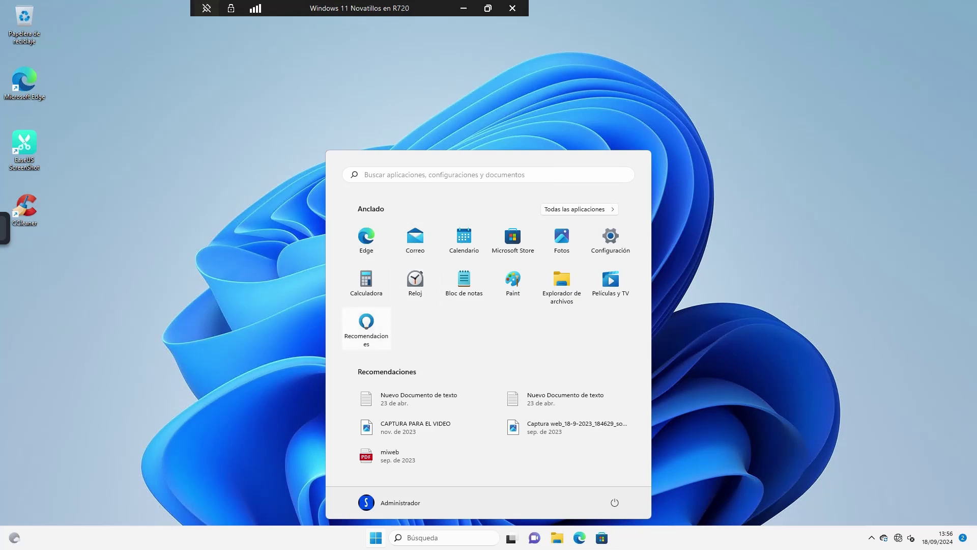
{"action": "right_click", "coordinate": [368, 325]}
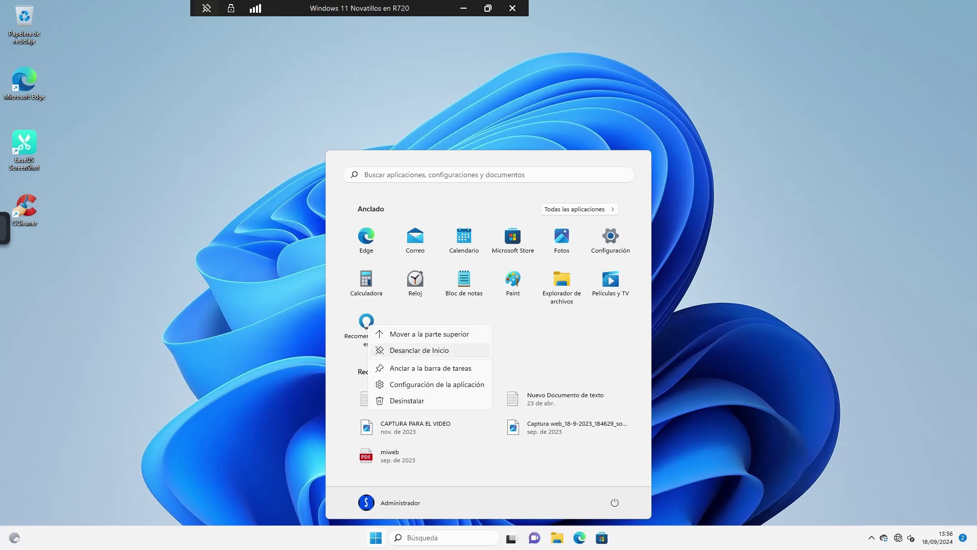
{"action": "left_click", "coordinate": [419, 350]}
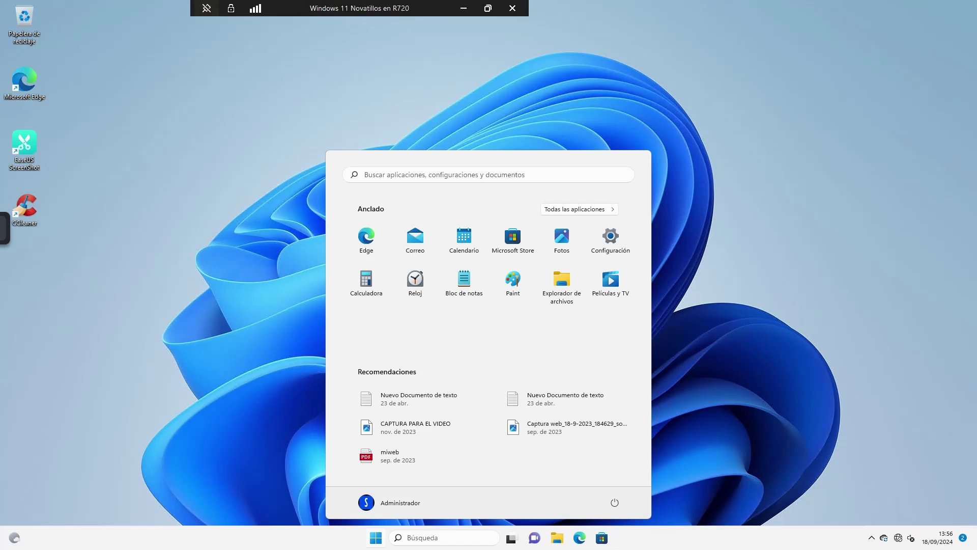
{"action": "key", "text": "Escape"}
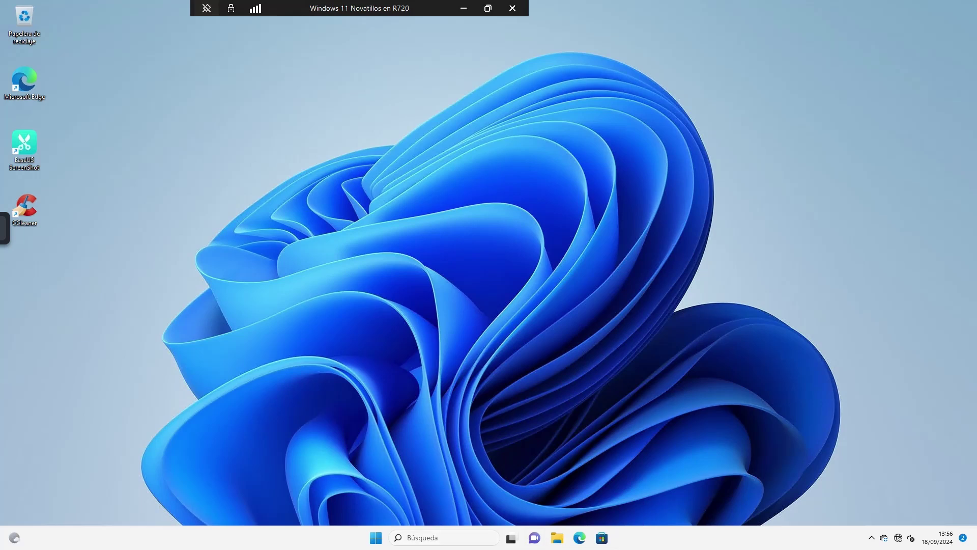
{"action": "key", "text": "super"}
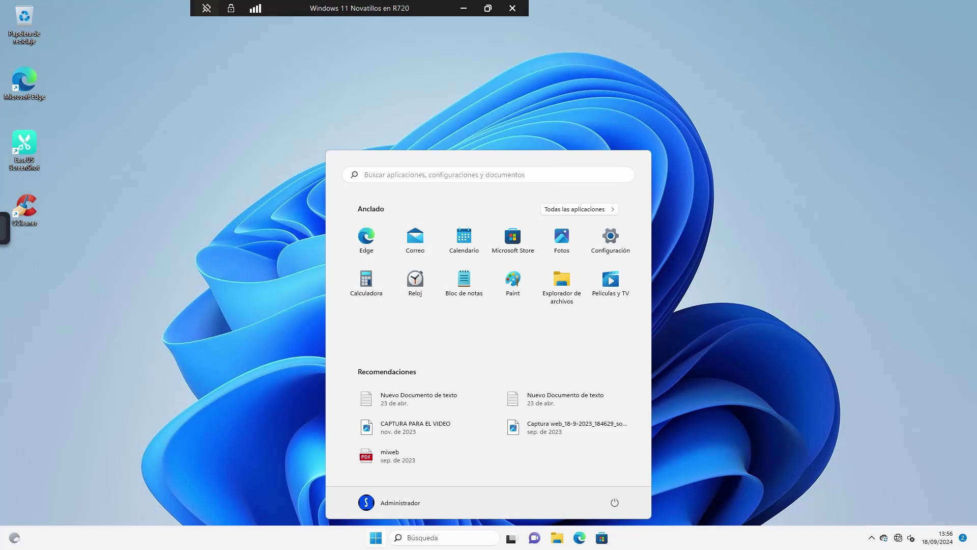
{"action": "key", "text": "super"}
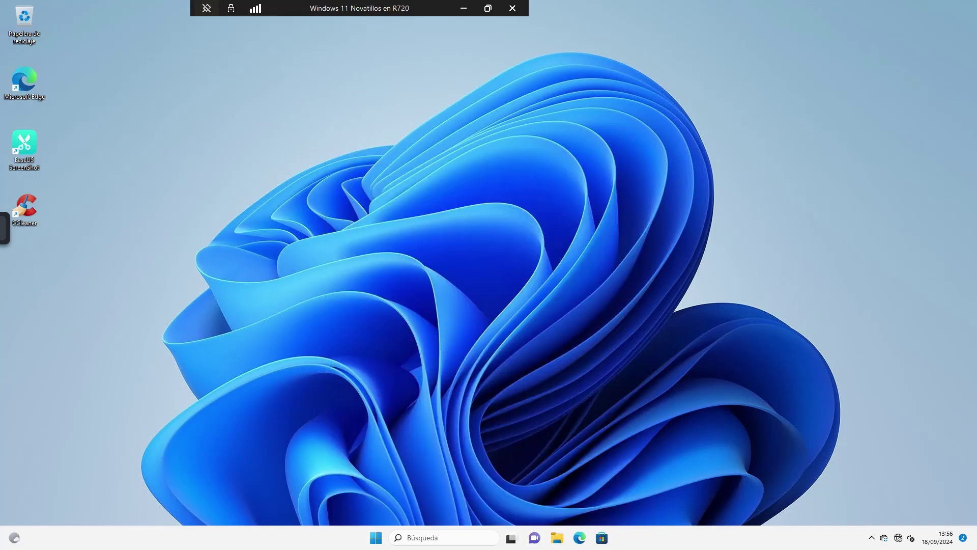
{"action": "key", "text": "super"}
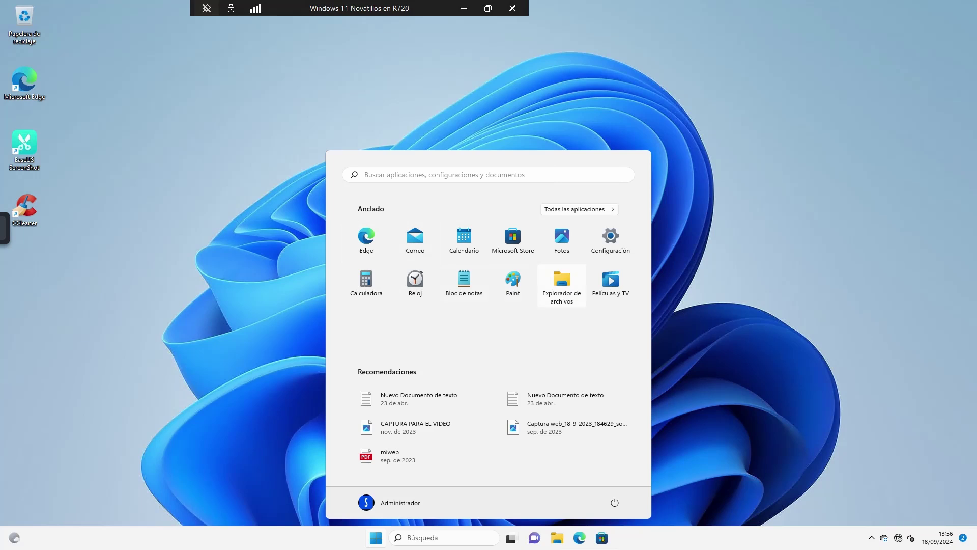
{"action": "key", "text": "Escape"}
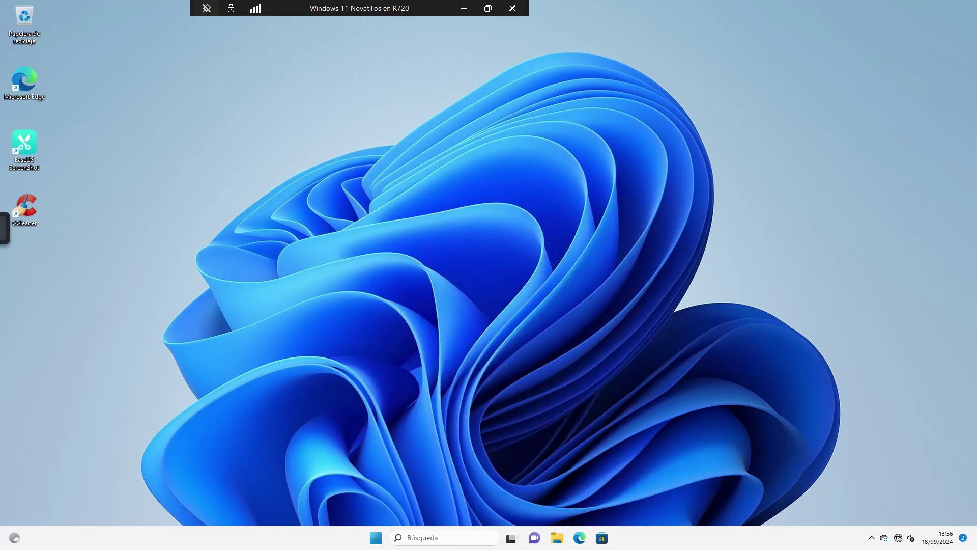
- Unpin Microsoft Store from the taskbar
{"action": "right_click", "coordinate": [602, 538]}
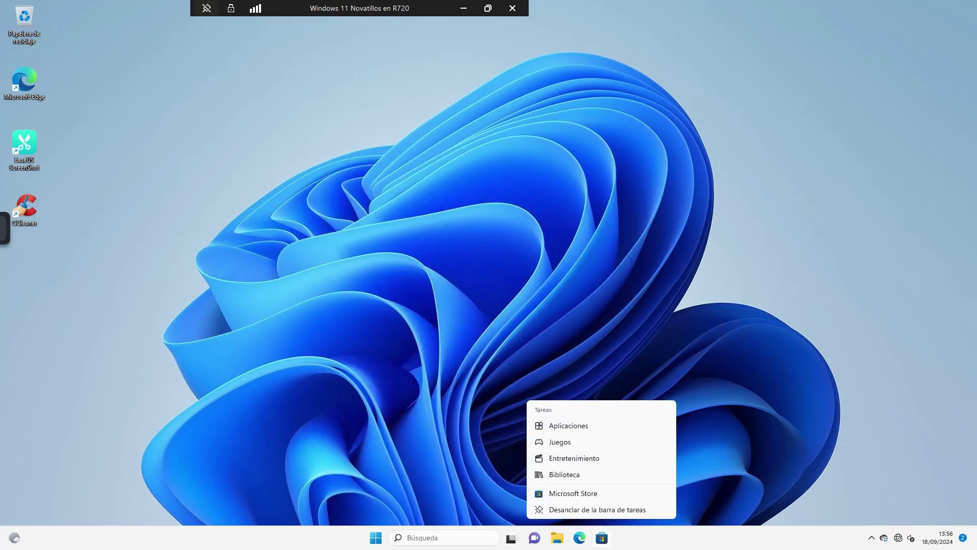
{"action": "key", "text": "Escape"}
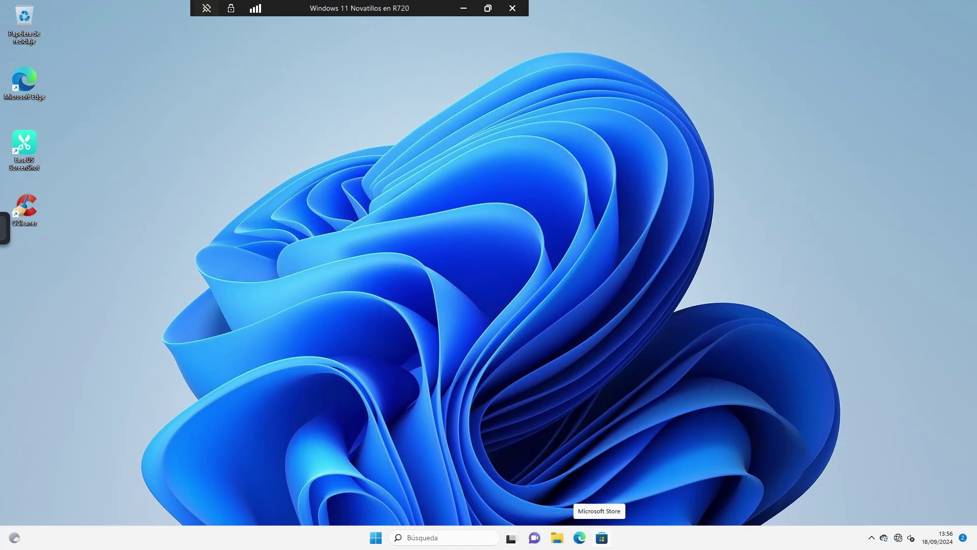
{"action": "right_click", "coordinate": [602, 538]}
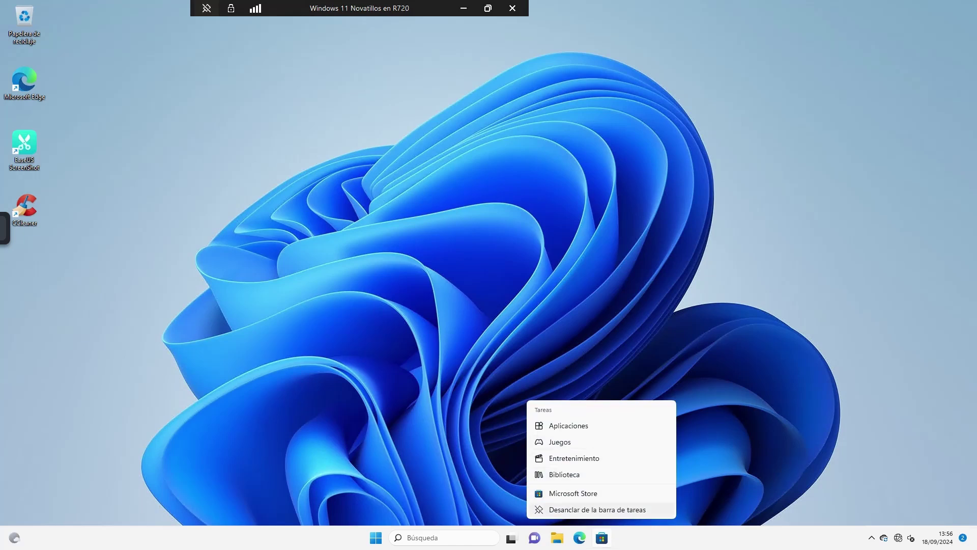
{"action": "left_click", "coordinate": [596, 510]}
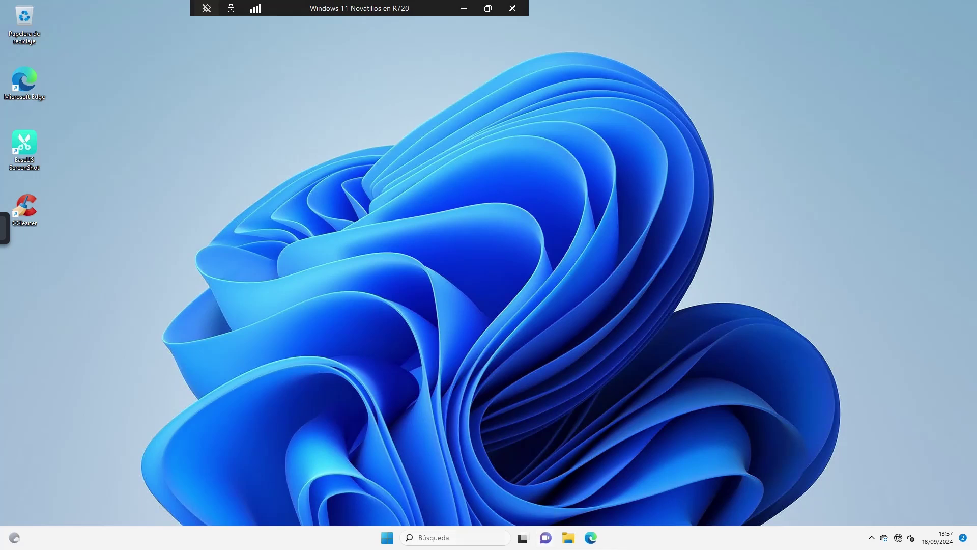
- Unpin Microsoft Store and Películas y TV from the Start menu
{"action": "left_click", "coordinate": [387, 537]}
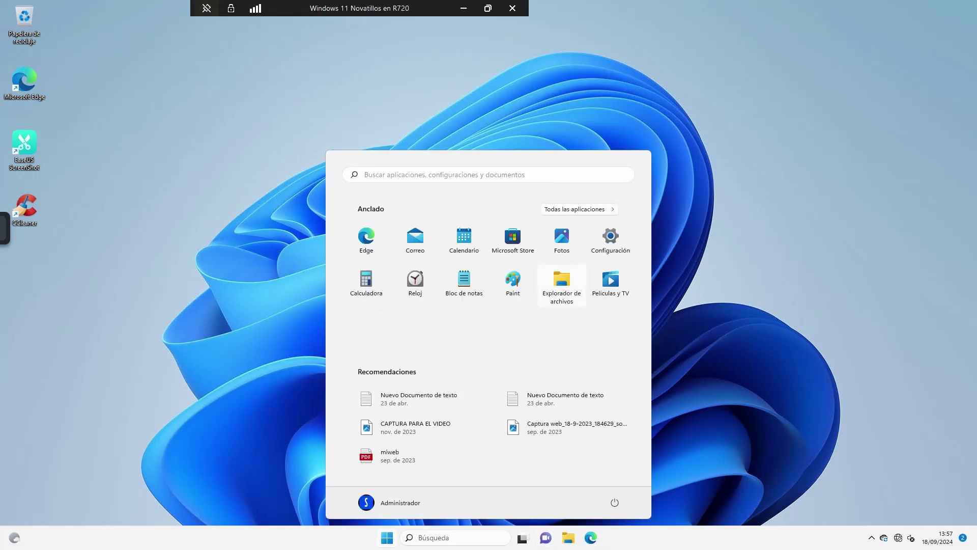
{"action": "right_click", "coordinate": [514, 237]}
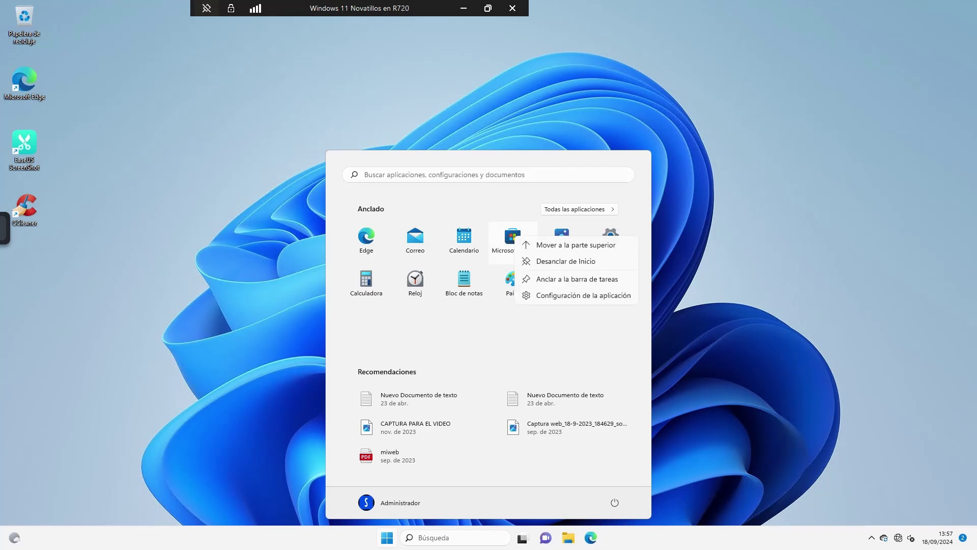
{"action": "left_click", "coordinate": [565, 261]}
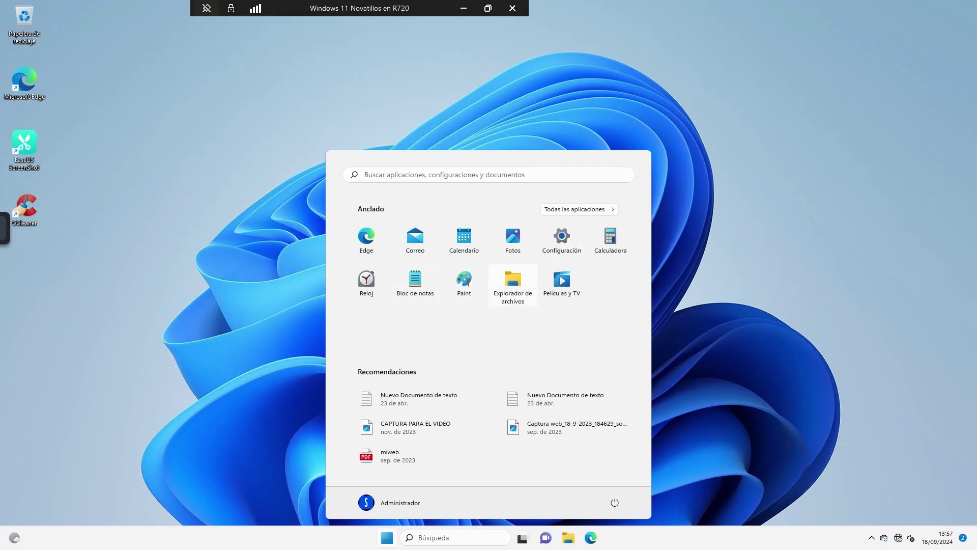
{"action": "right_click", "coordinate": [560, 280]}
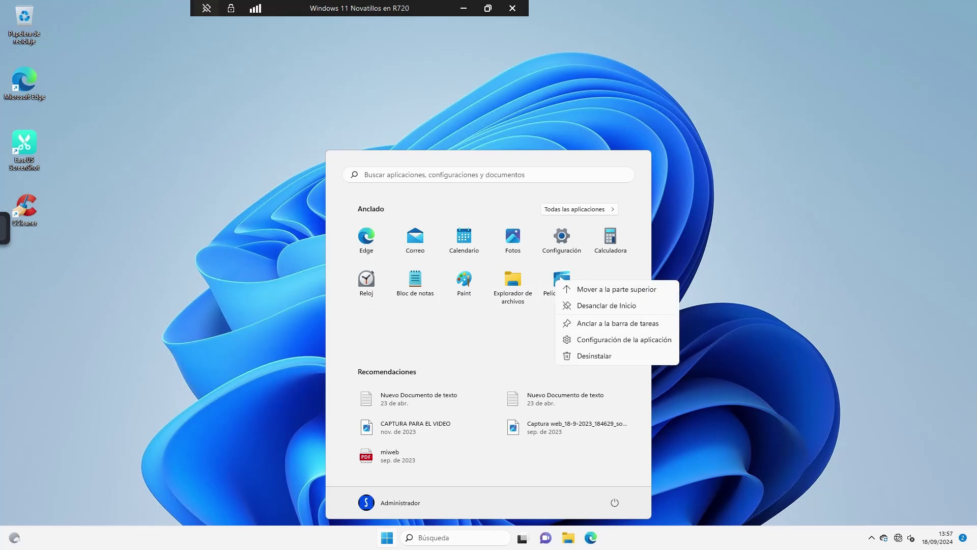
{"action": "left_click", "coordinate": [607, 306]}
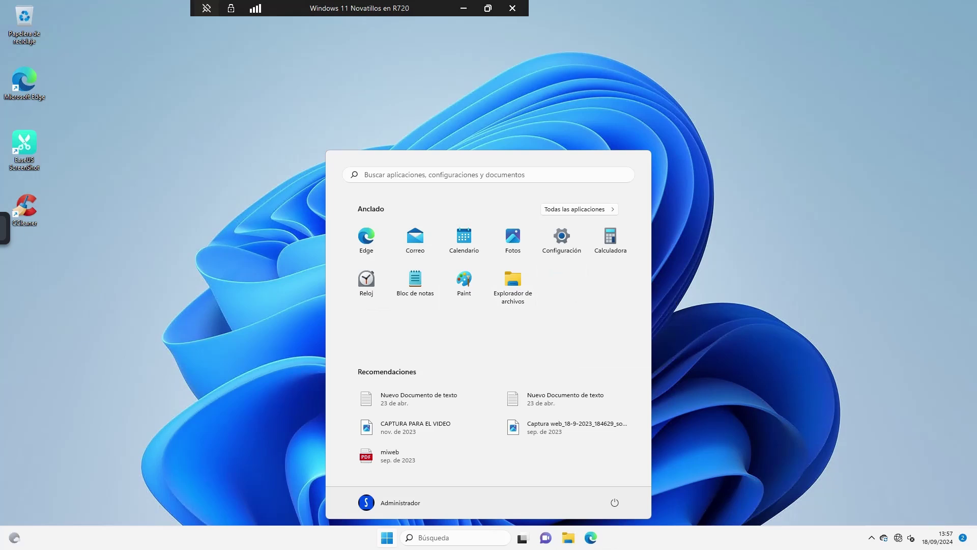
- Unpin Explorador de archivos and Edge from the Start menu
{"action": "right_click", "coordinate": [513, 282]}
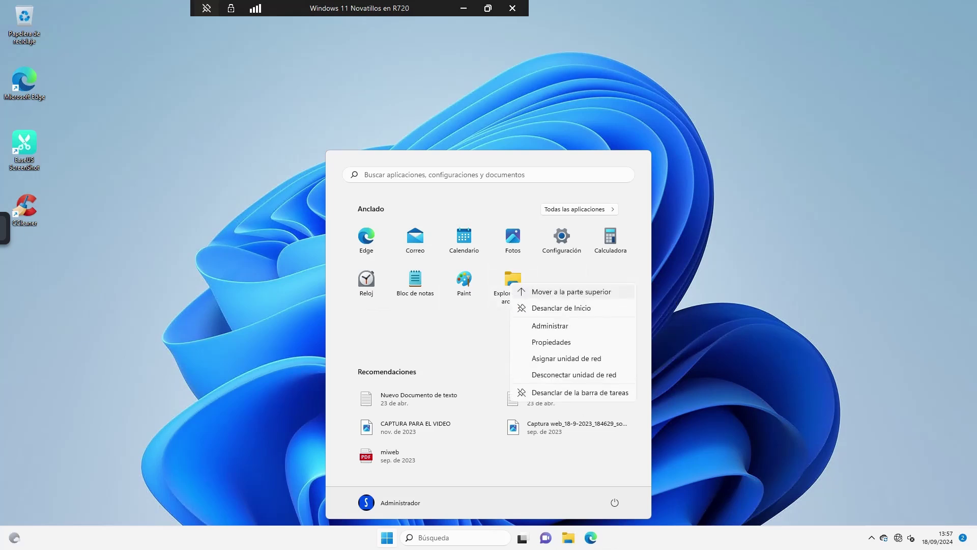
{"action": "left_click", "coordinate": [562, 307]}
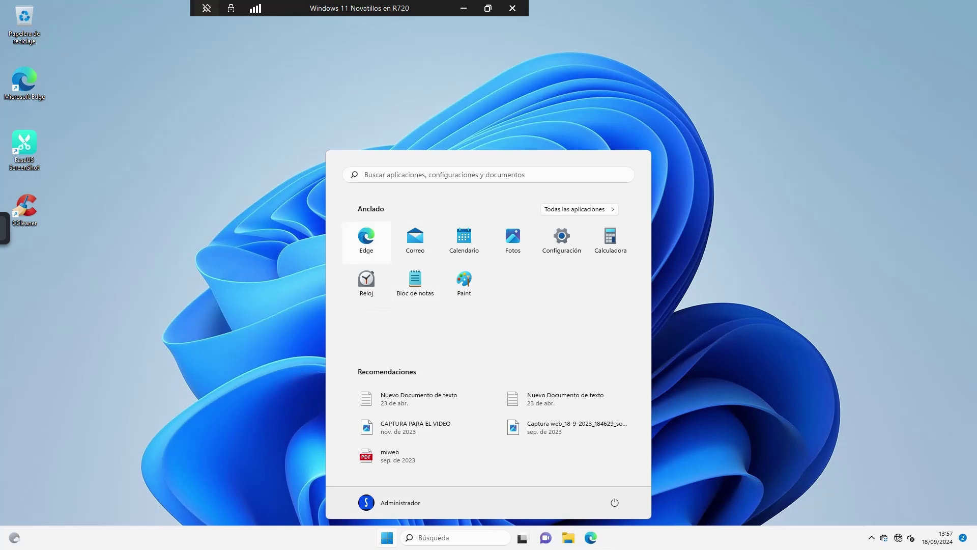
{"action": "right_click", "coordinate": [362, 242]}
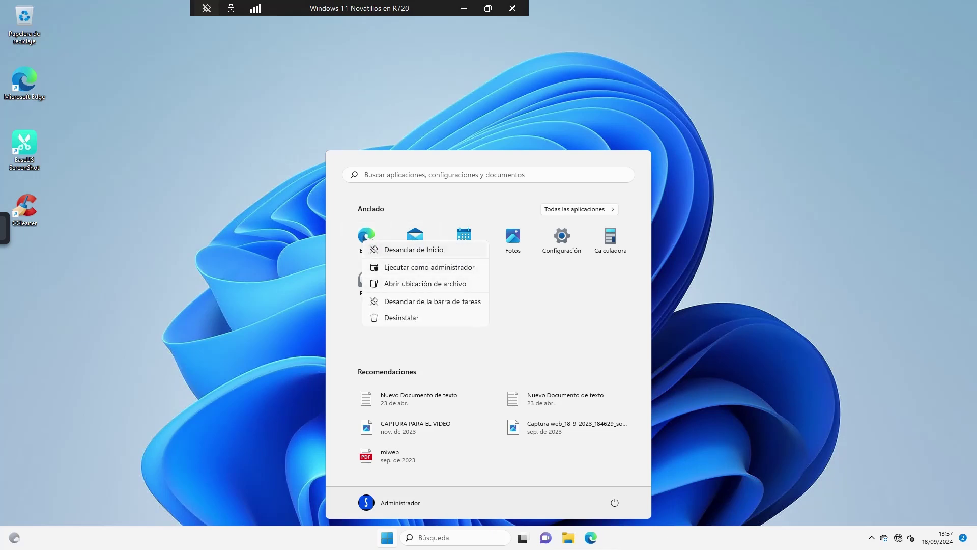
{"action": "left_click", "coordinate": [413, 250]}
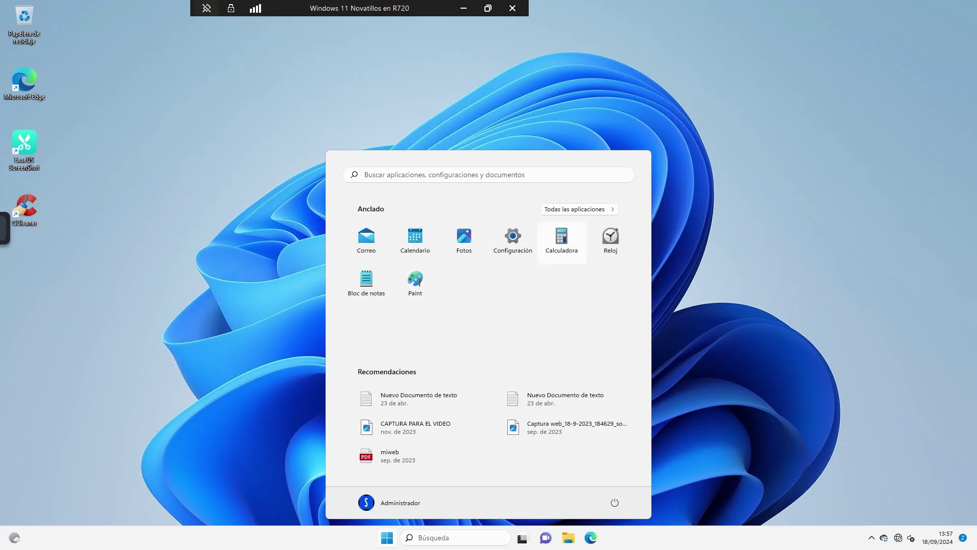
{"action": "left_click", "coordinate": [611, 239]}
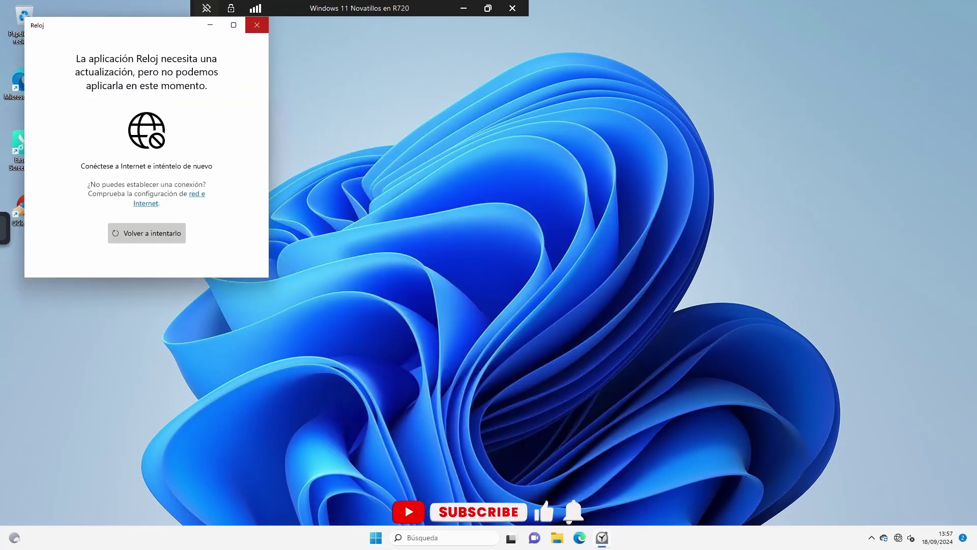
{"action": "left_click", "coordinate": [256, 25]}
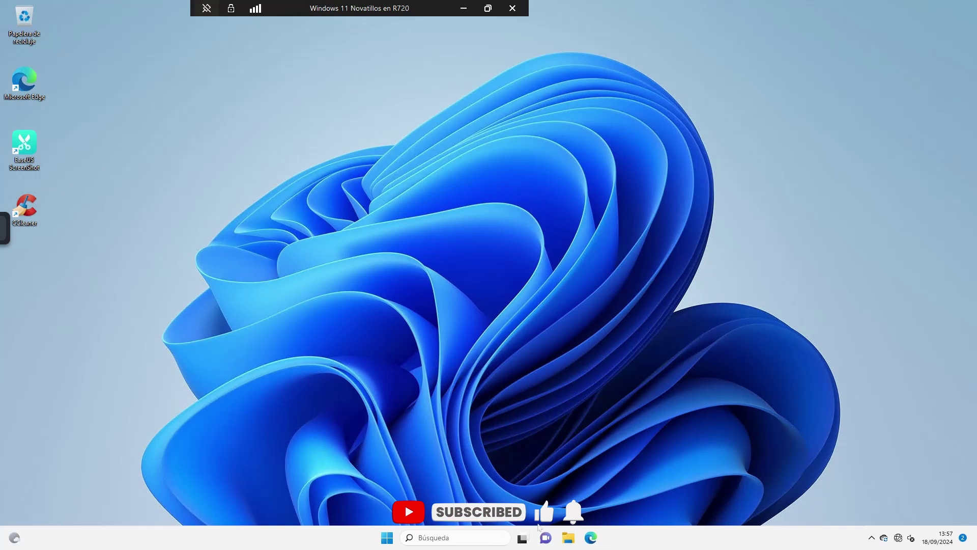
{"action": "key", "text": "super"}
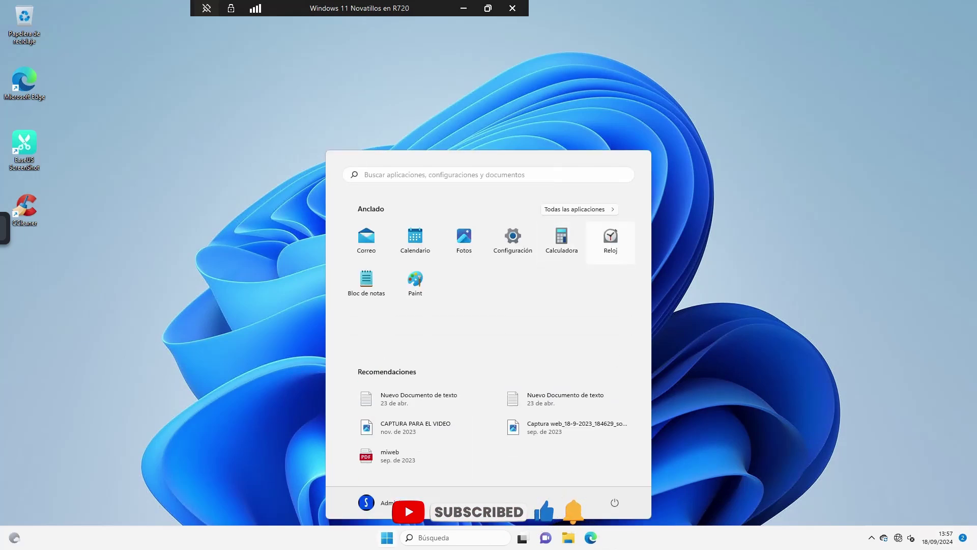
- Unpin Reloj and Correo from the Start menu
{"action": "right_click", "coordinate": [614, 240]}
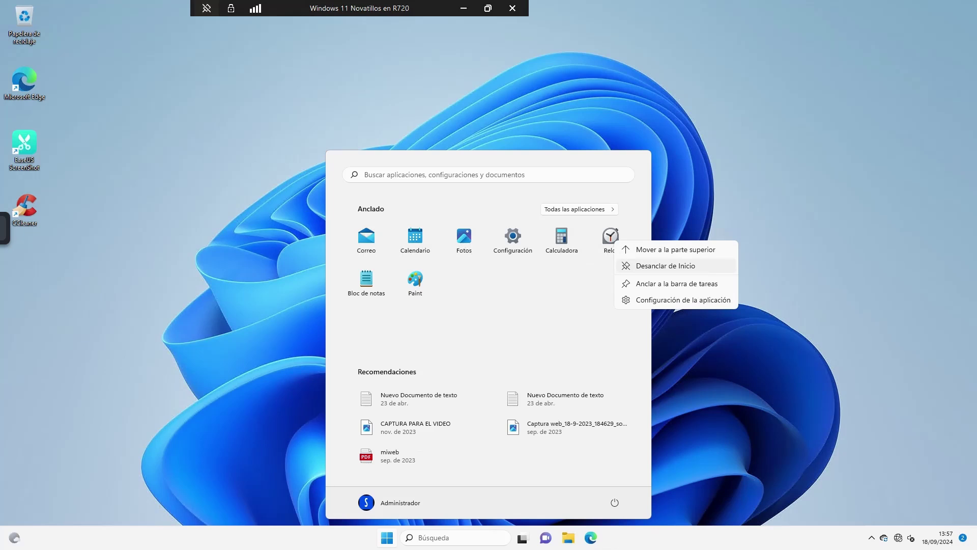
{"action": "left_click", "coordinate": [665, 265]}
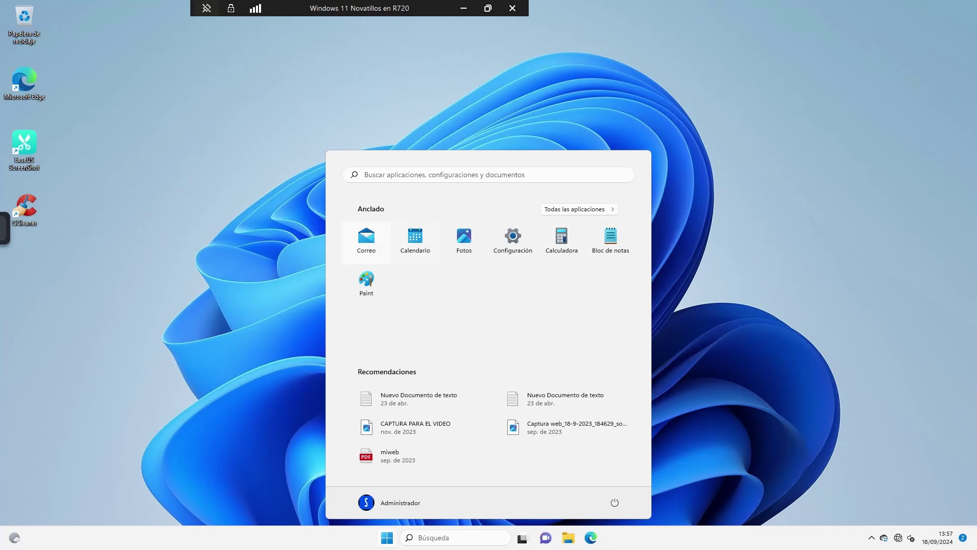
{"action": "right_click", "coordinate": [374, 240]}
{"action": "left_click", "coordinate": [428, 248]}
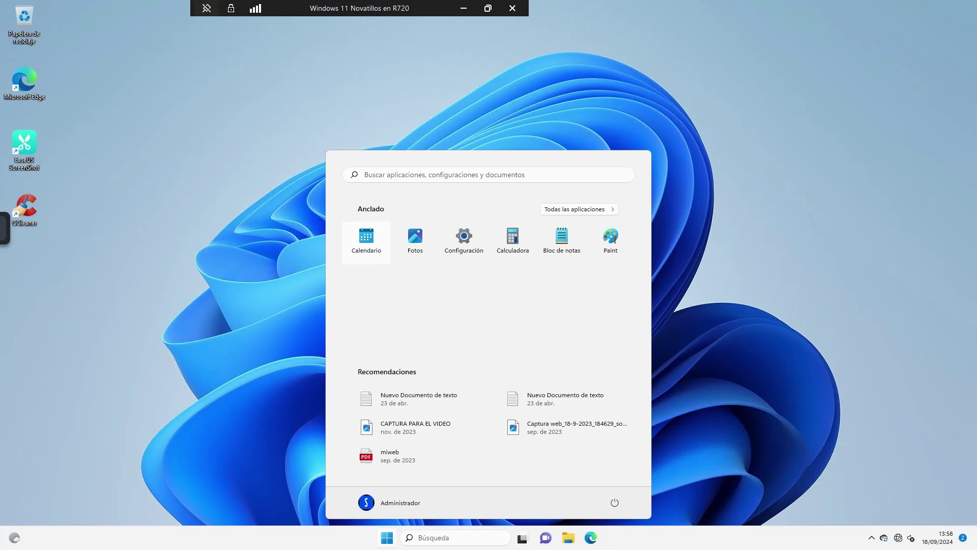
- Move Configuración to the front of the pinned apps in the Start menu
{"action": "right_click", "coordinate": [464, 239]}
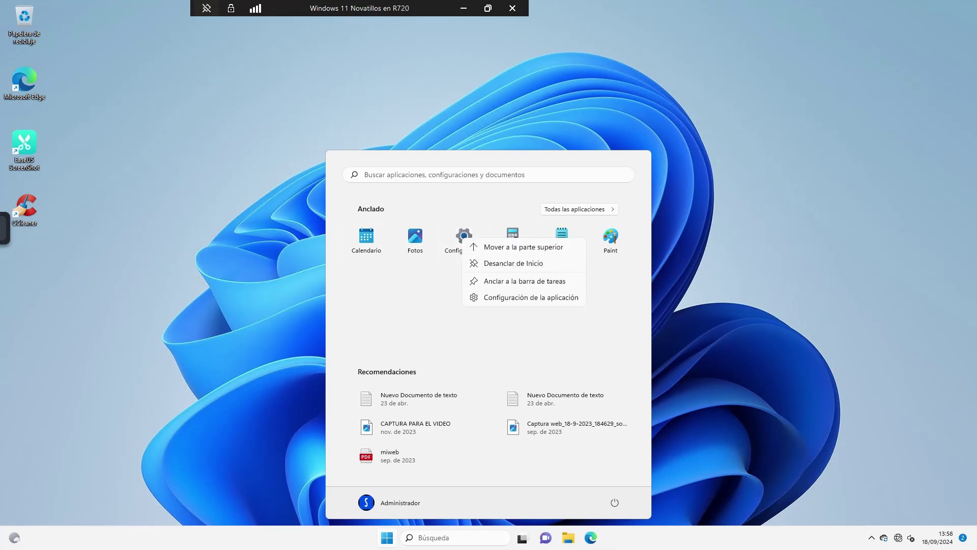
{"action": "left_click", "coordinate": [523, 247]}
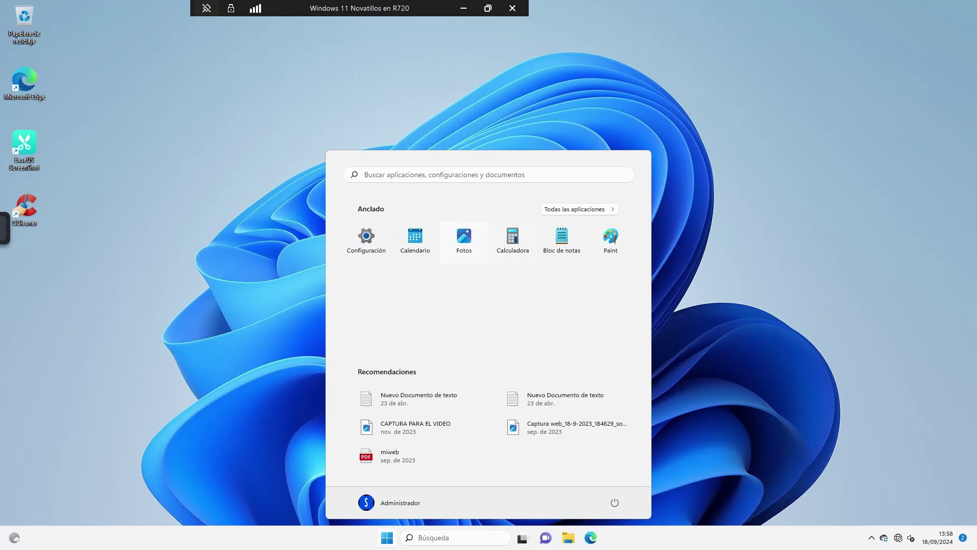
{"action": "key", "text": "Left"}
{"action": "key", "text": "Left"}
{"action": "key", "text": "Left"}
{"action": "key", "text": "Left"}
{"action": "key", "text": "Left"}
{"action": "key", "text": "Right"}
{"action": "key", "text": "Right"}
{"action": "key", "text": "Left"}
{"action": "key", "text": "Left"}
{"action": "key", "text": "shift+F10"}
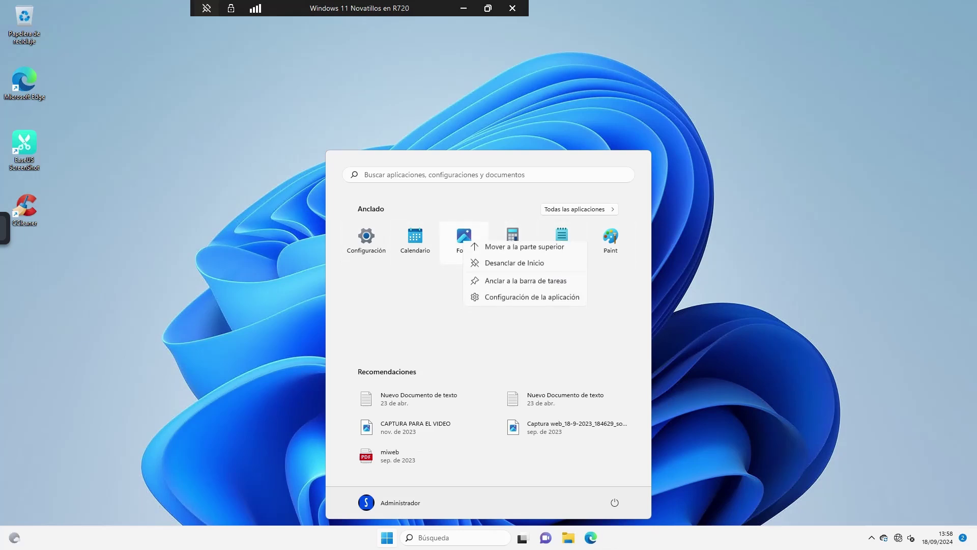
{"action": "key", "text": "Escape"}
- Move Calendario and then Fotos to the front of the pinned apps in the Start menu
{"action": "key", "text": "Left"}
{"action": "key", "text": "shift+F10"}
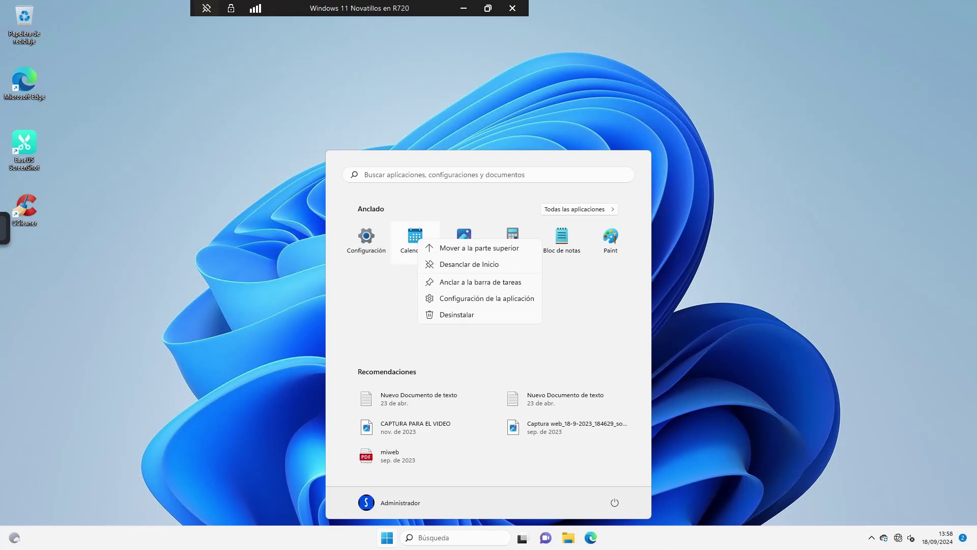
{"action": "key", "text": "Down"}
{"action": "key", "text": "Return"}
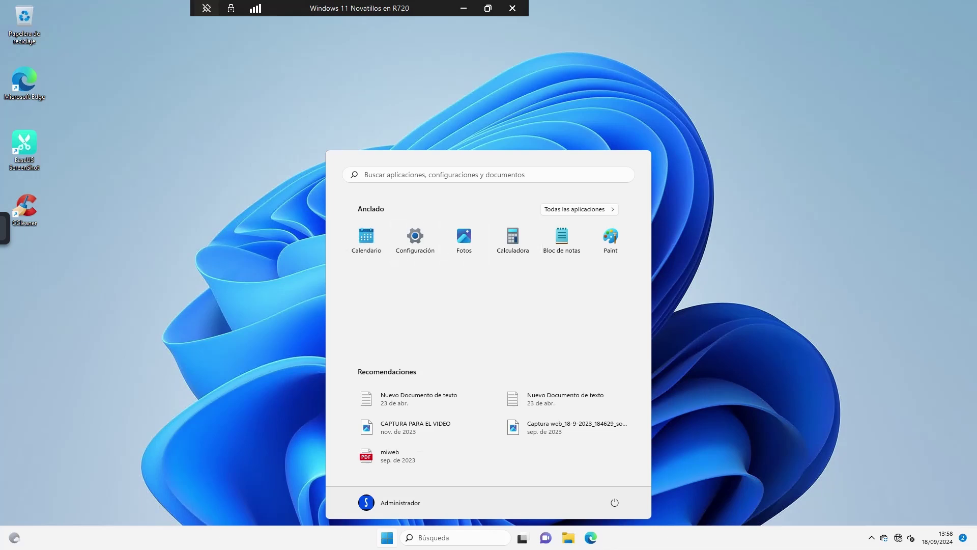
{"action": "key", "text": "shift+F10"}
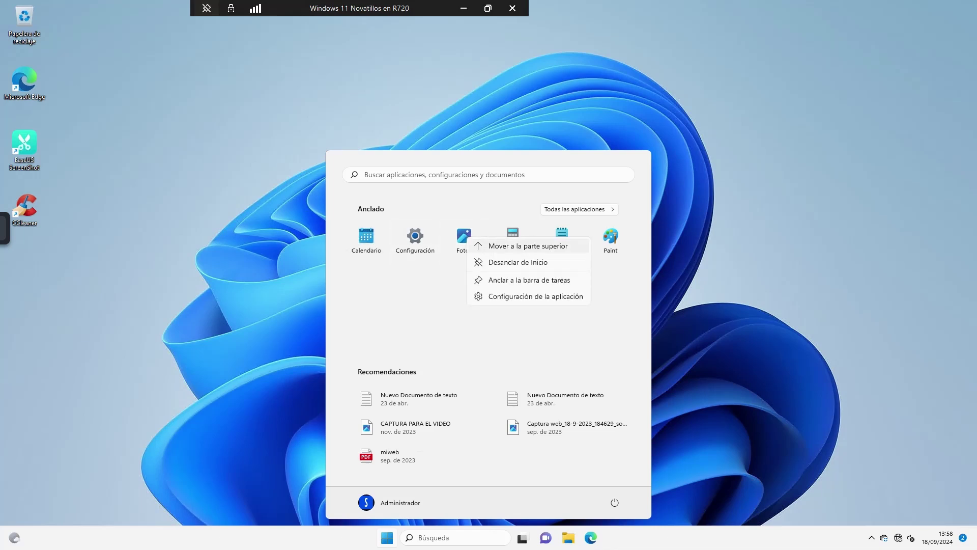
{"action": "key", "text": "Return"}
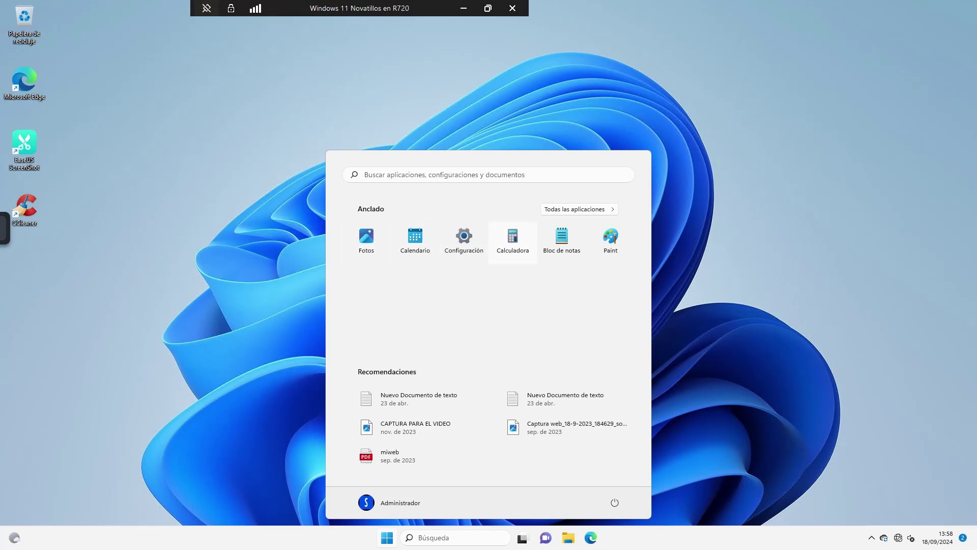
- Move Calculadora and then Bloc de notas to the front of the pinned apps in the Start menu
{"action": "key", "text": "shift+F10"}
{"action": "key", "text": "Return"}
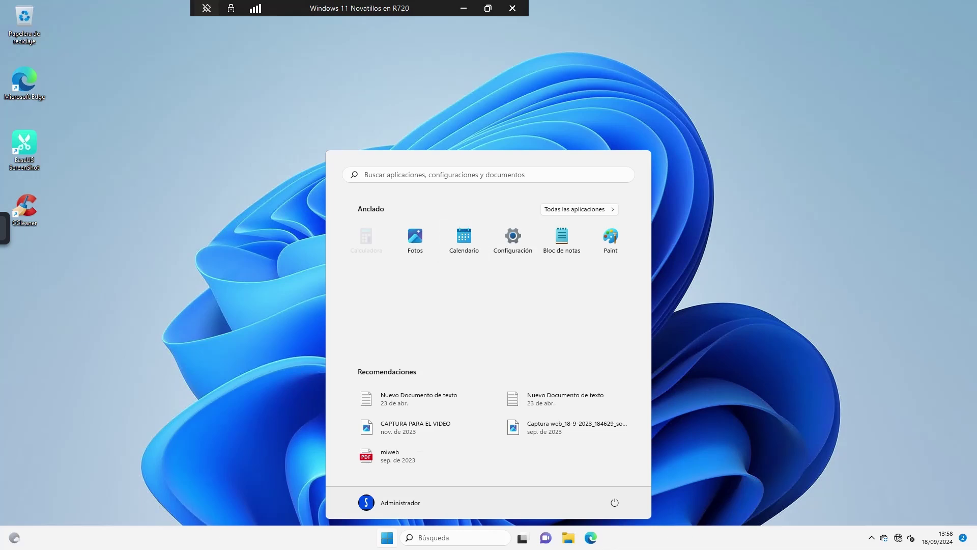
{"action": "key", "text": "Right"}
{"action": "key", "text": "Right"}
{"action": "key", "text": "Right"}
{"action": "key", "text": "Right"}
{"action": "key", "text": "shift+F10"}
{"action": "key", "text": "Return"}
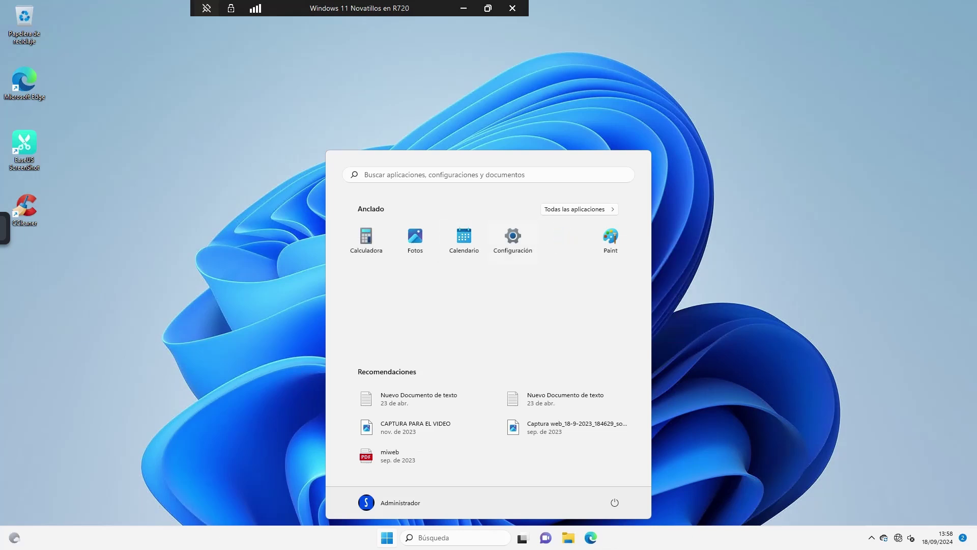
- Move Paint and then Configuración to the front of the pinned apps in the Start menu
{"action": "key", "text": "Right"}
{"action": "key", "text": "shift+F10"}
{"action": "key", "text": "Return"}
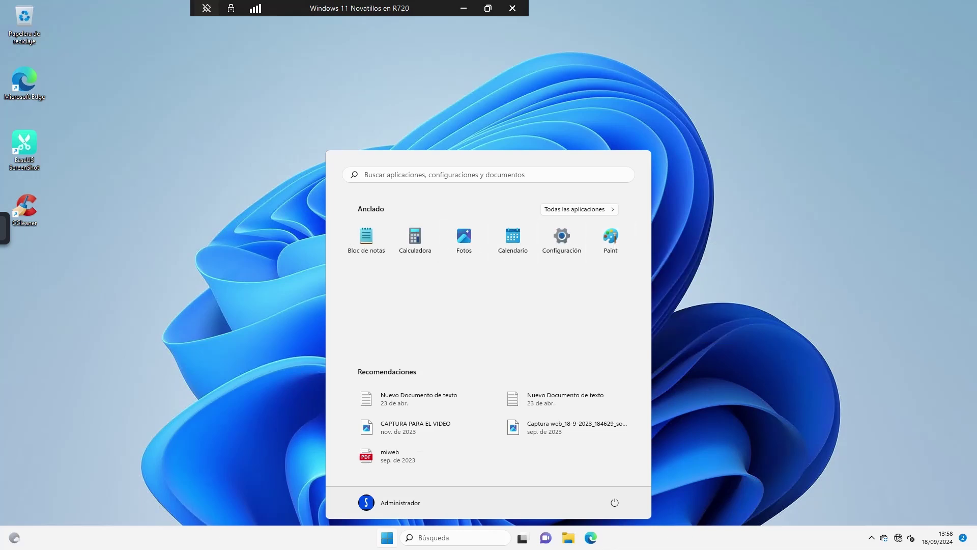
{"action": "key", "text": "shift+F10"}
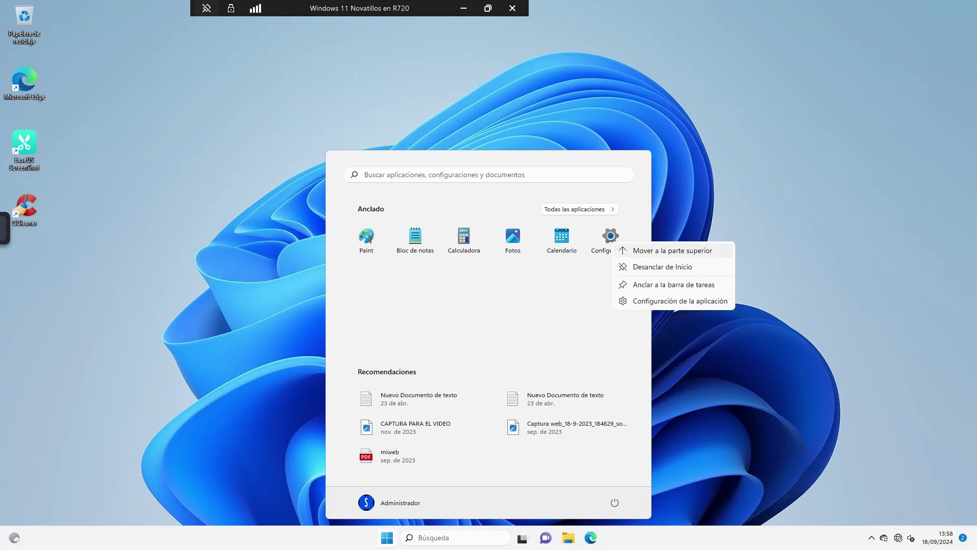
{"action": "key", "text": "Return"}
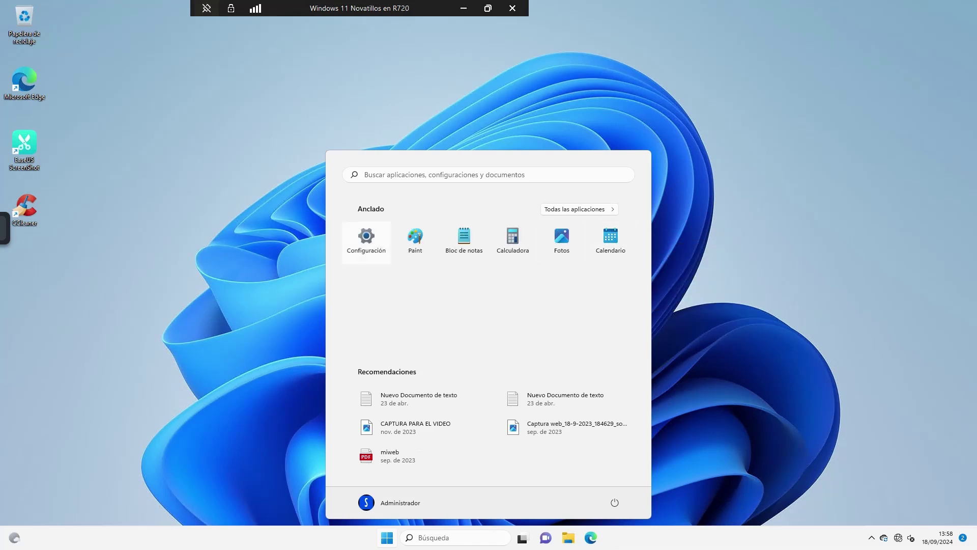
- Pin Configuración to the taskbar from the Start menu's pinned apps and close the Start menu
{"action": "key", "text": "End"}
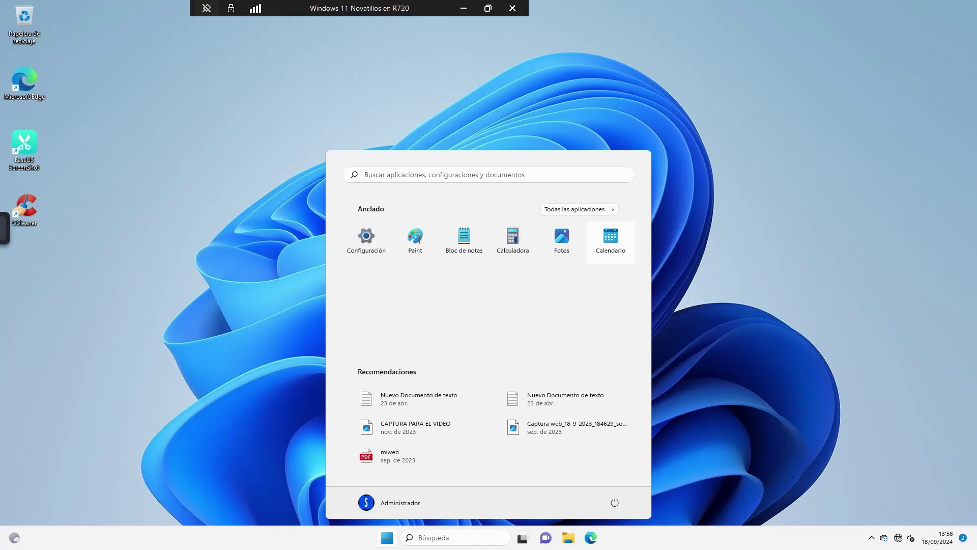
{"action": "key", "text": "Left"}
{"action": "key", "text": "shift+F10"}
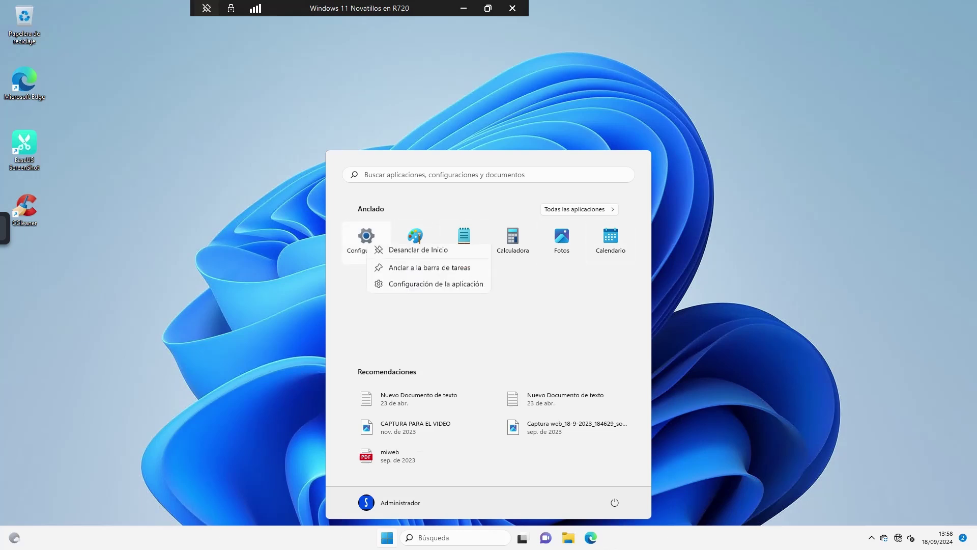
{"action": "key", "text": "Return"}
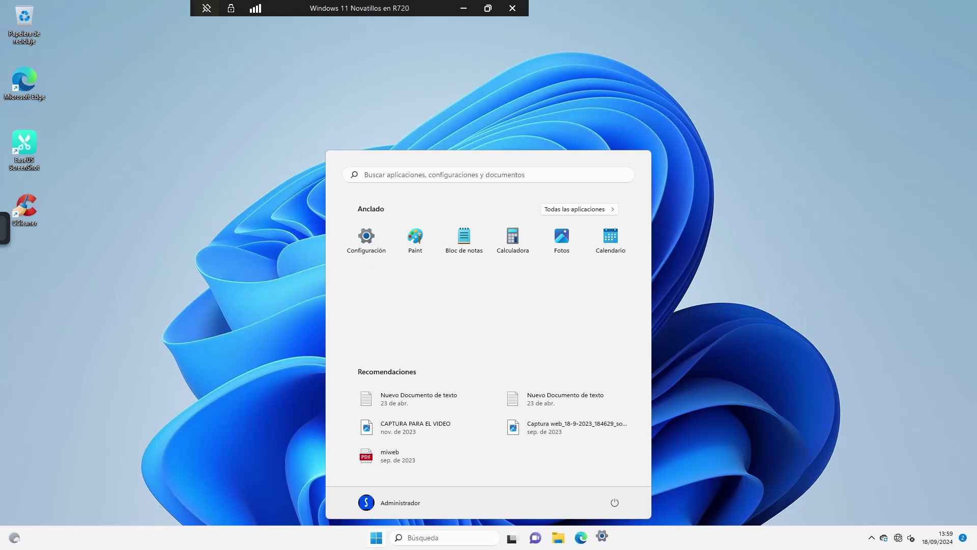
{"action": "key", "text": "Escape"}
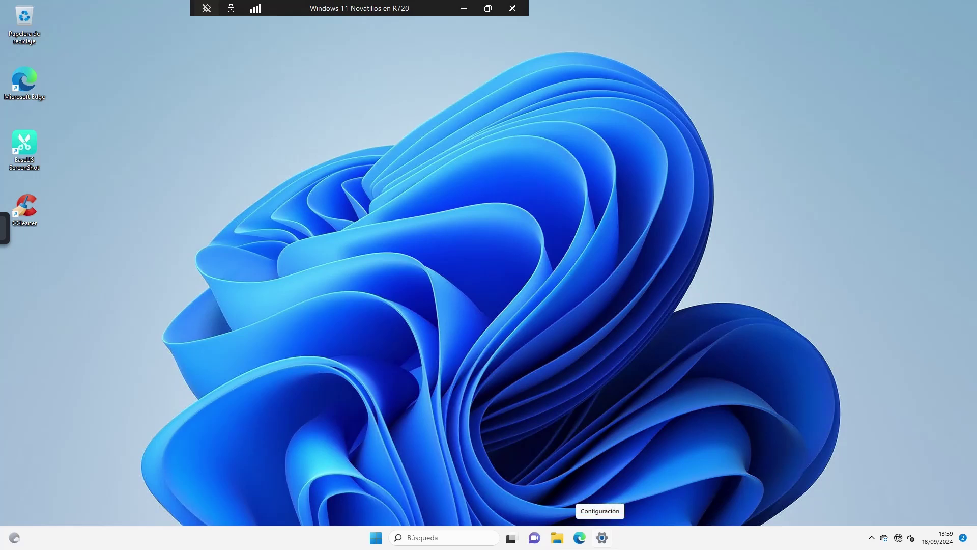
- Open Configuración from its taskbar shortcut and close it, and move Explorador de archivos to the end of the taskbar icons
{"action": "left_click", "coordinate": [602, 537]}
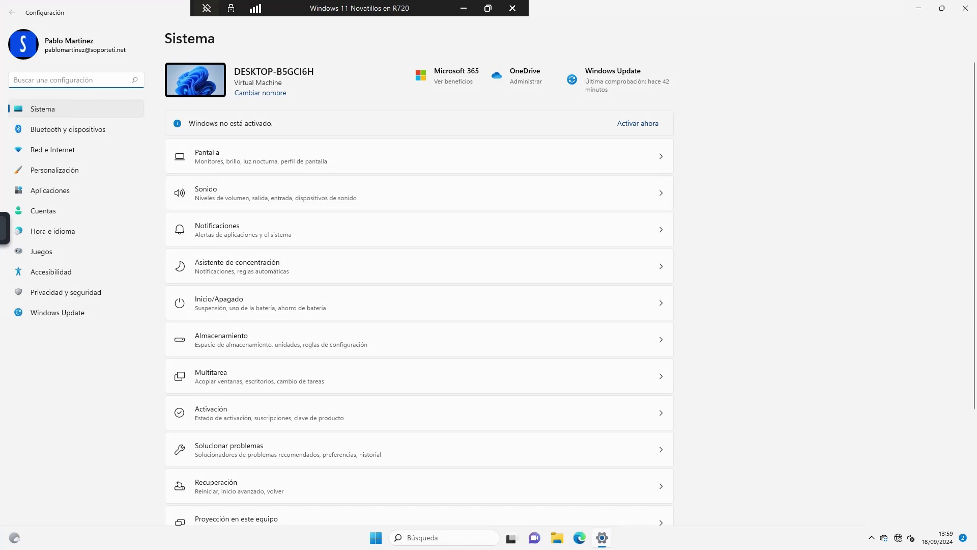
{"action": "left_click", "coordinate": [966, 8]}
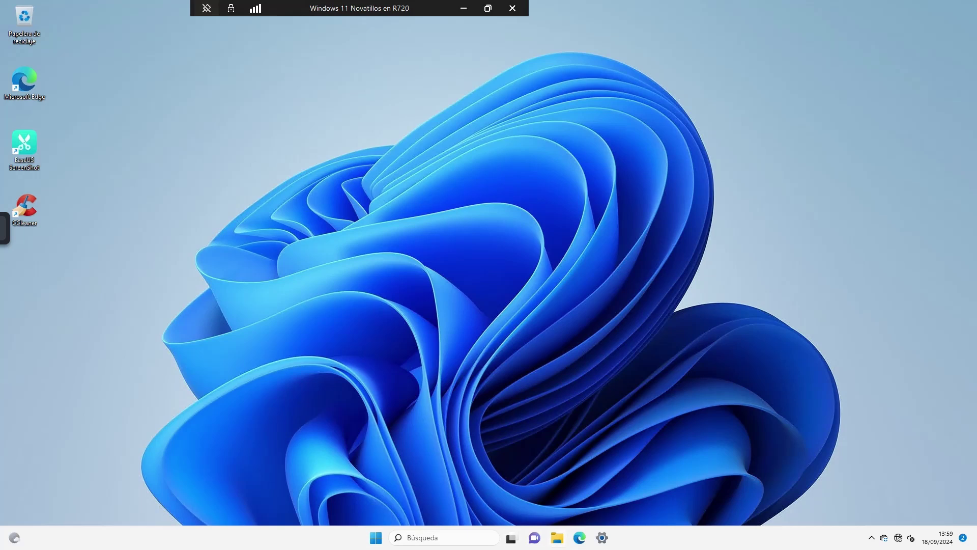
{"action": "left_click_drag", "start_coordinate": [557, 537], "coordinate": [602, 537]}
- Open Microsoft To Do from the full list of applications and decline its offer to be pinned to the taskbar
{"action": "left_click", "coordinate": [376, 537]}
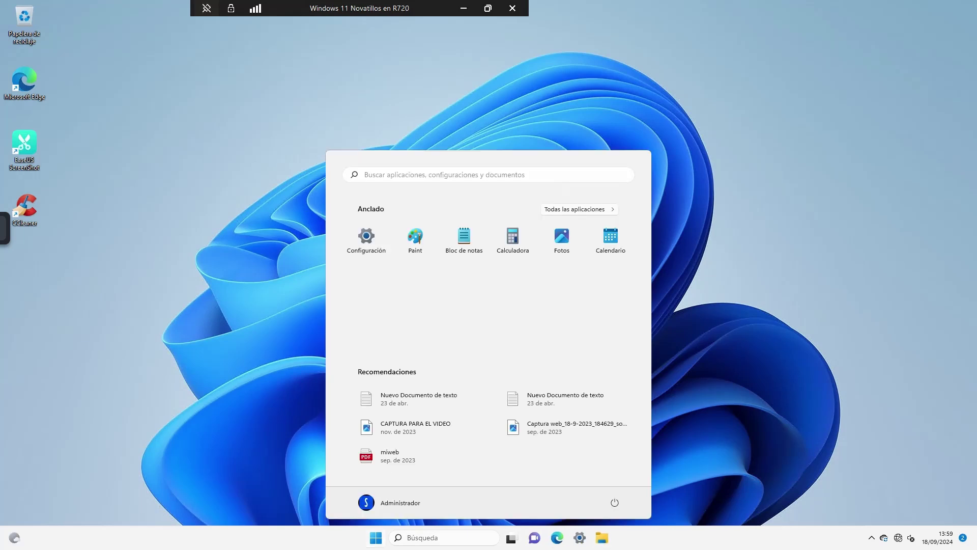
{"action": "mouse_move", "coordinate": [465, 235]}
{"action": "left_mouse_down"}
{"action": "mouse_move", "coordinate": [406, 237]}
{"action": "mouse_move", "coordinate": [523, 235]}
{"action": "mouse_move", "coordinate": [448, 236]}
{"action": "left_mouse_up"}
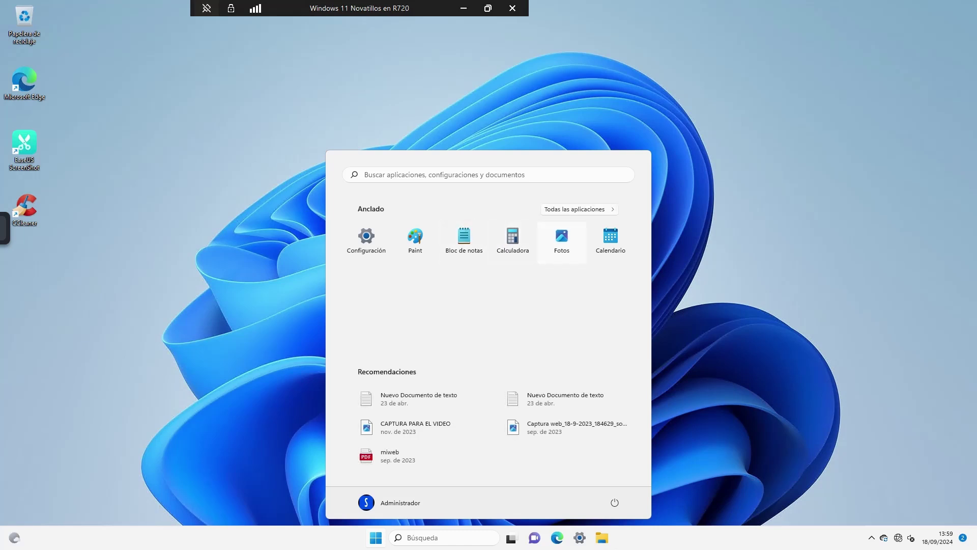
{"action": "mouse_move", "coordinate": [562, 236]}
{"action": "left_mouse_down"}
{"action": "mouse_move", "coordinate": [447, 236]}
{"action": "mouse_move", "coordinate": [578, 235]}
{"action": "mouse_move", "coordinate": [564, 237]}
{"action": "left_mouse_up"}
{"action": "left_click", "coordinate": [579, 209]}
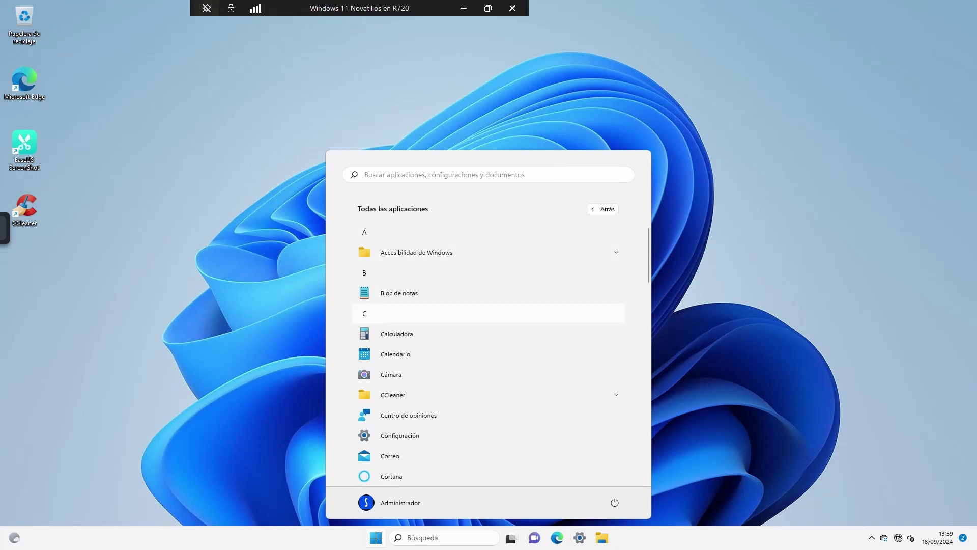
{"action": "scroll", "coordinate": [488, 326], "scroll_direction": "down", "scroll_amount": 5}
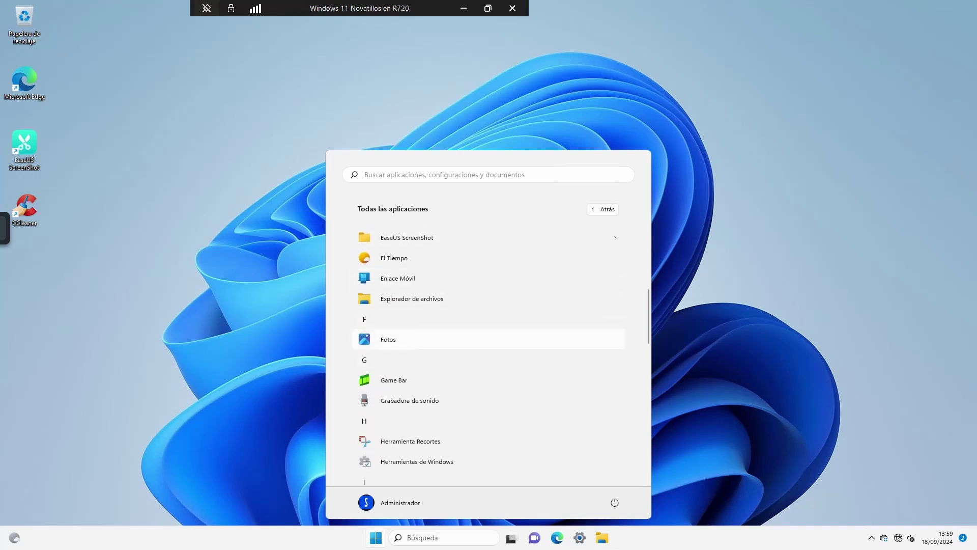
{"action": "scroll", "coordinate": [489, 342], "scroll_direction": "down", "scroll_amount": 5}
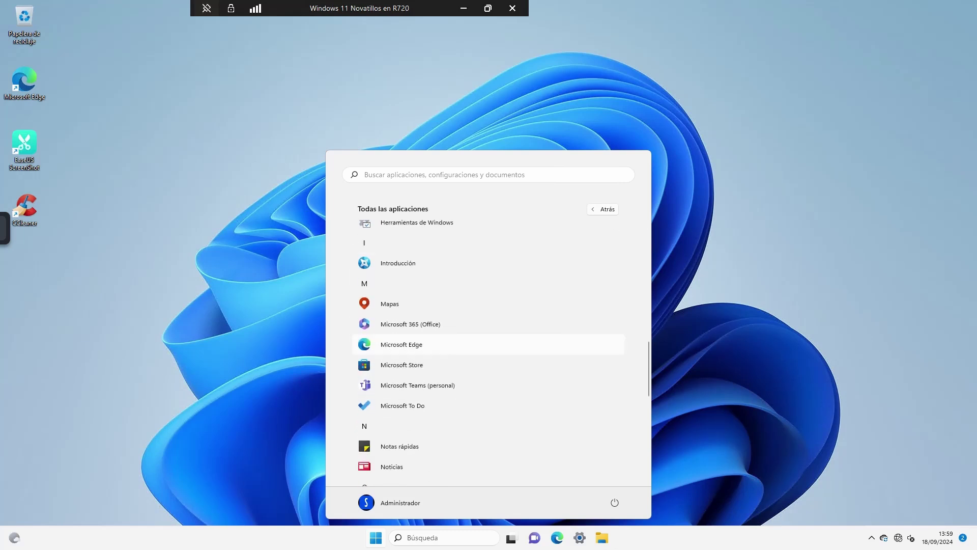
{"action": "scroll", "coordinate": [489, 351], "scroll_direction": "down", "scroll_amount": 3}
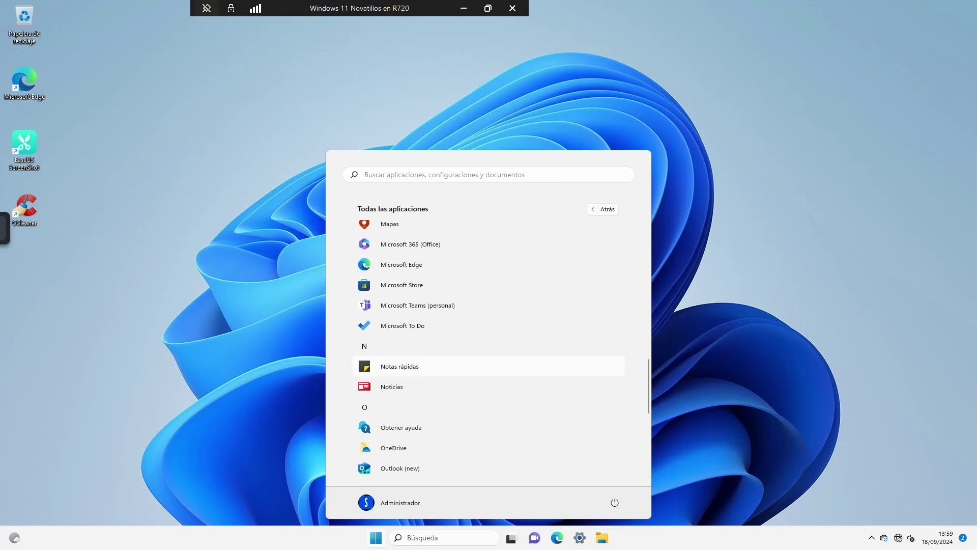
{"action": "scroll", "coordinate": [488, 356], "scroll_direction": "down", "scroll_amount": 3}
{"action": "scroll", "coordinate": [489, 336], "scroll_direction": "up", "scroll_amount": 2}
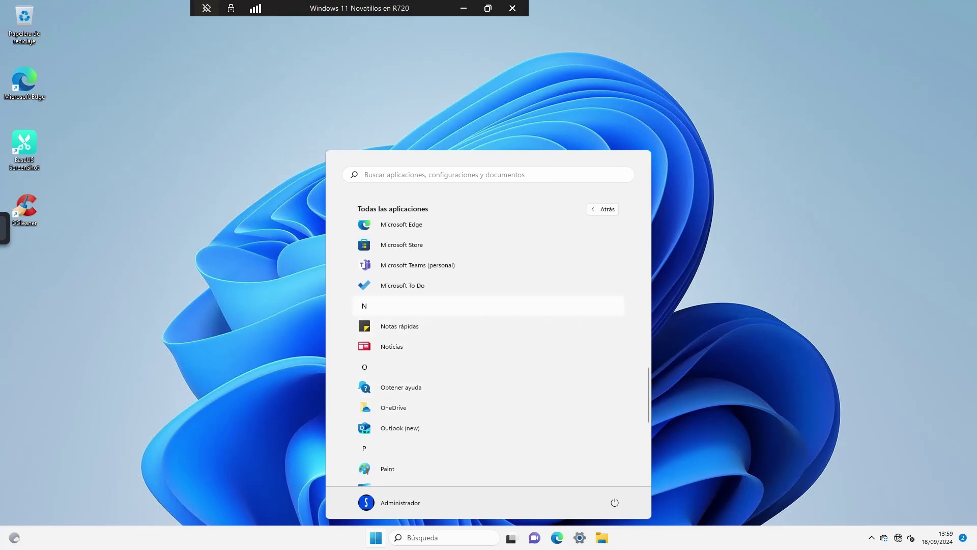
{"action": "left_click", "coordinate": [402, 285]}
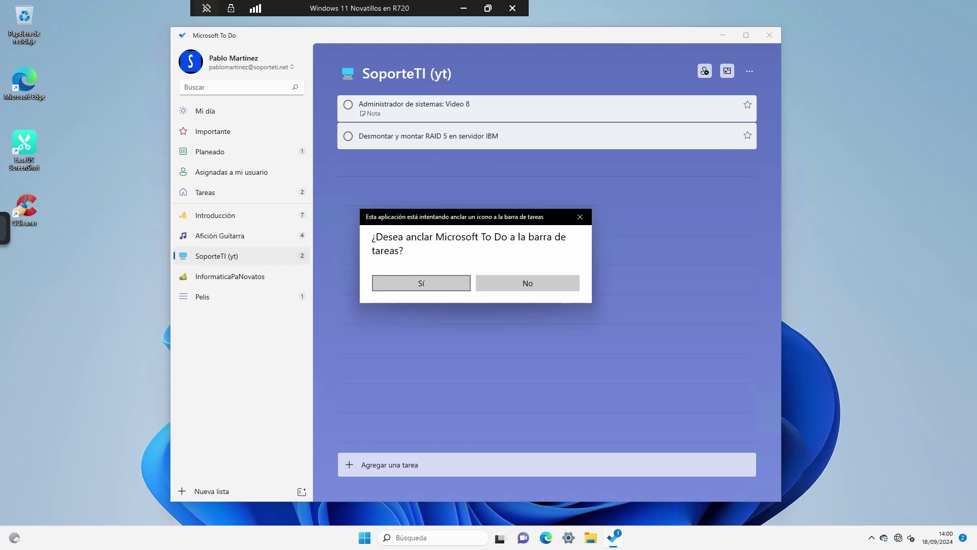
{"action": "left_click", "coordinate": [528, 283]}
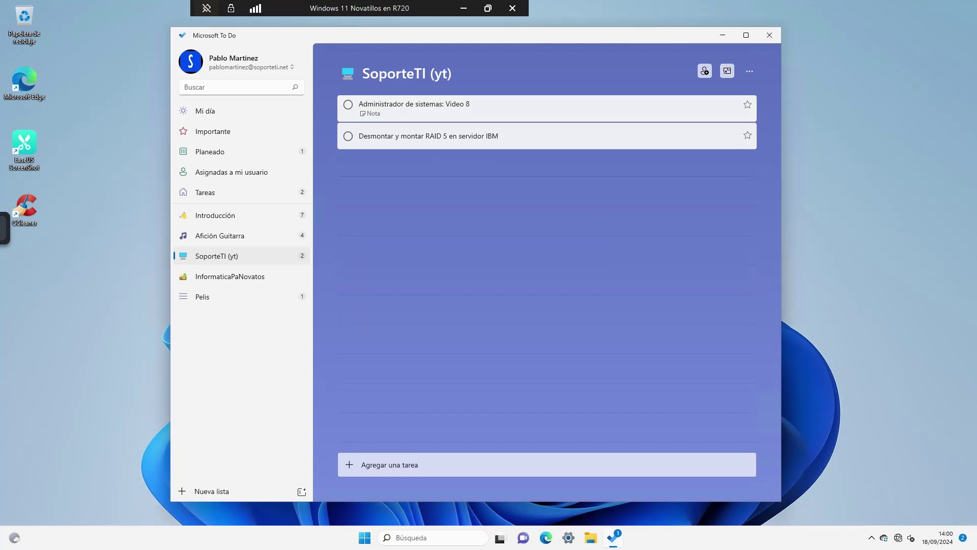
- Minimize Microsoft To Do and pin the running app to the taskbar
{"action": "key", "text": "super+Down"}
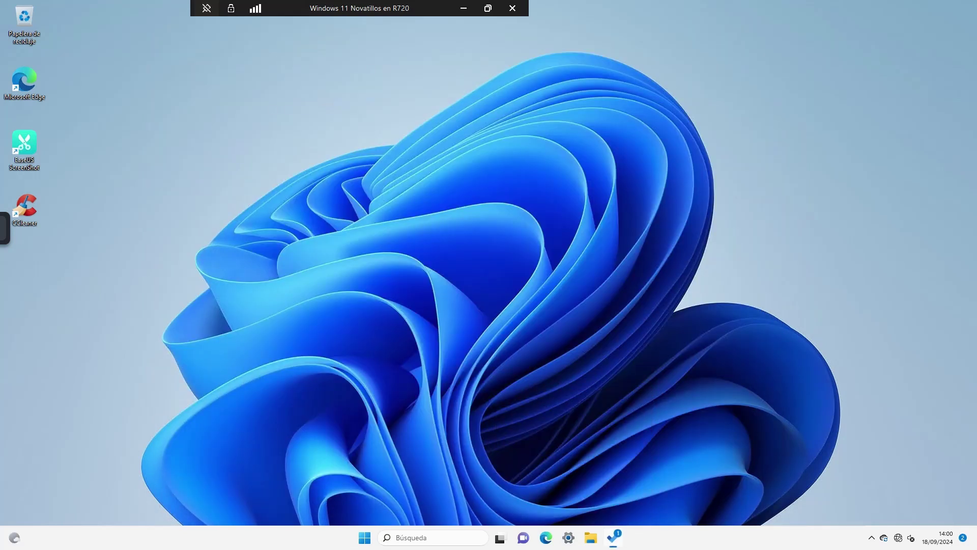
{"action": "right_click", "coordinate": [614, 538]}
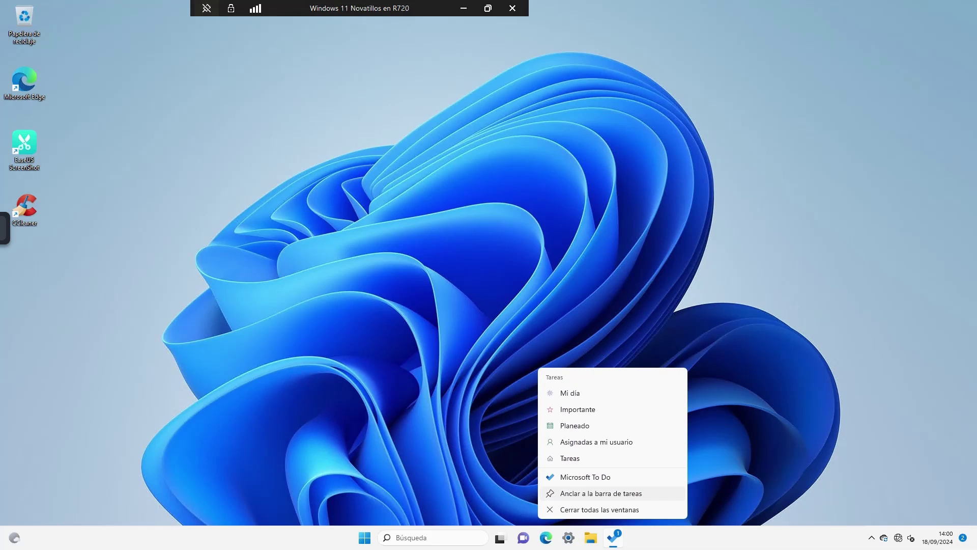
{"action": "left_click", "coordinate": [601, 493]}
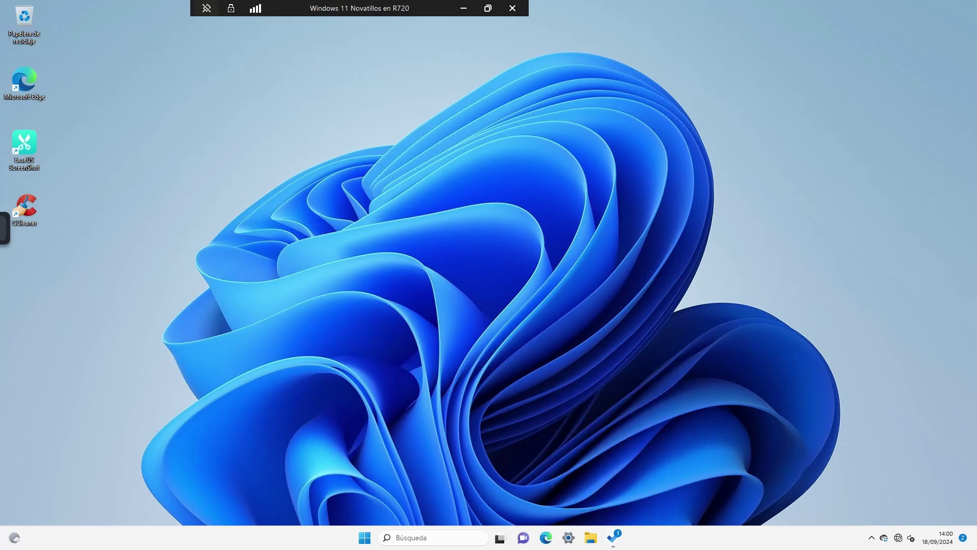
- Search the Start menu for "to", pin Microsoft To Do to Start, and close the search
{"action": "key", "text": "super"}
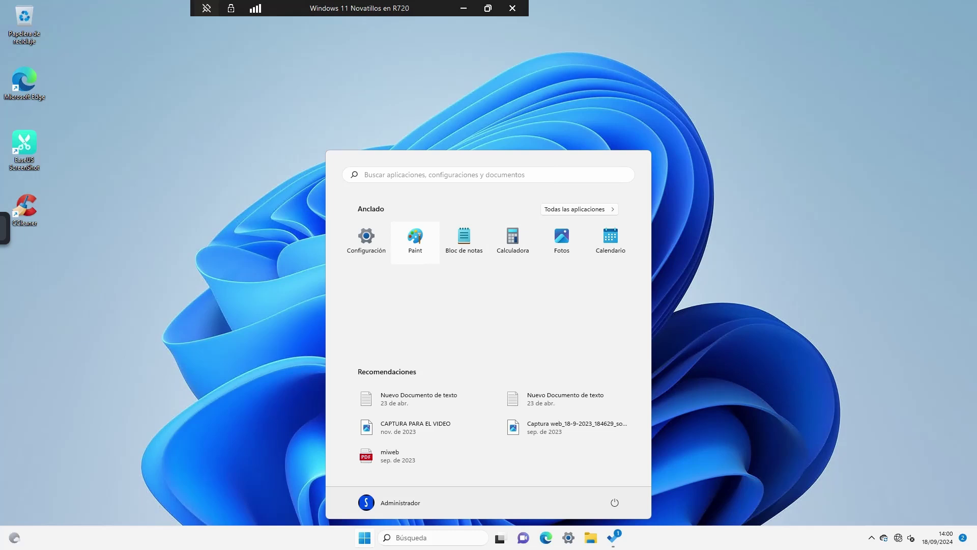
{"action": "type", "text": "to"}
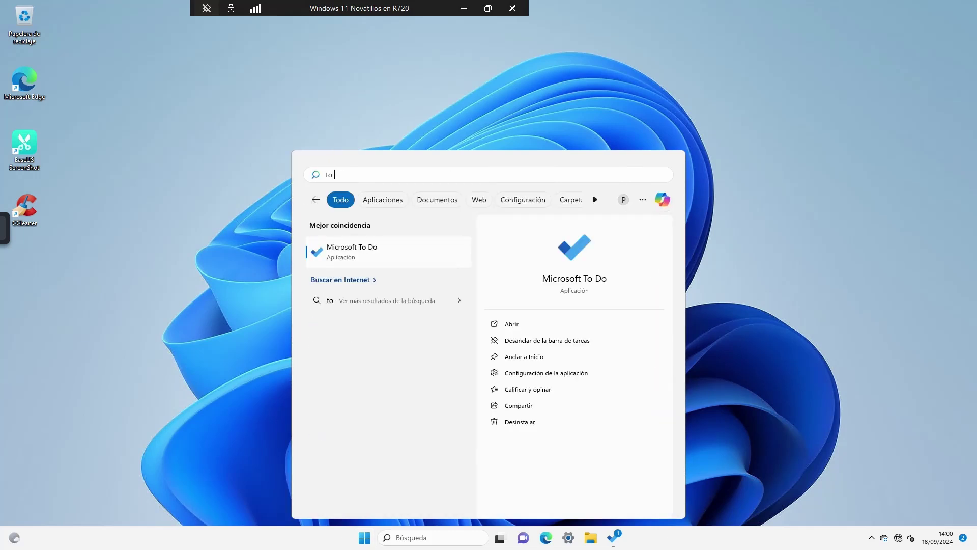
{"action": "right_click", "coordinate": [351, 251]}
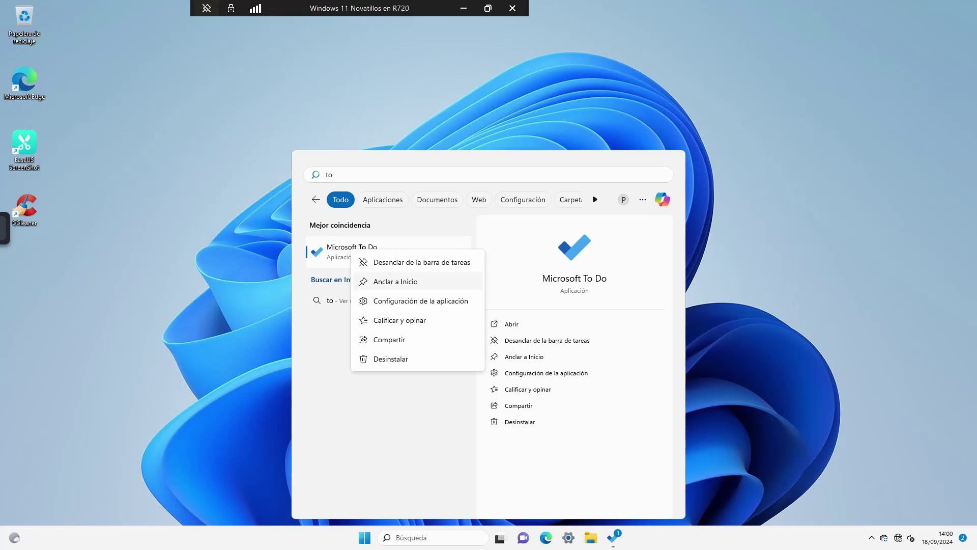
{"action": "left_click", "coordinate": [396, 282]}
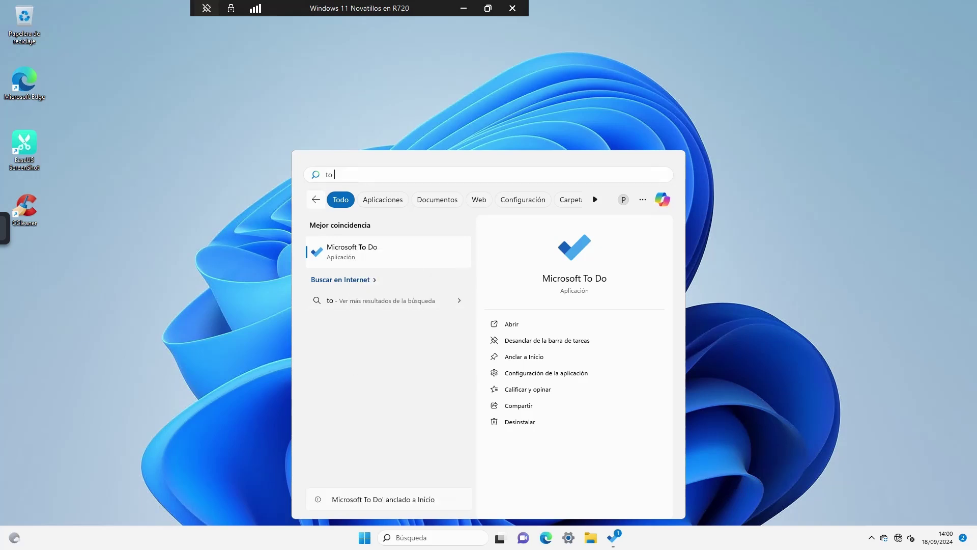
{"action": "key", "text": "BackSpace"}
{"action": "key", "text": "BackSpace"}
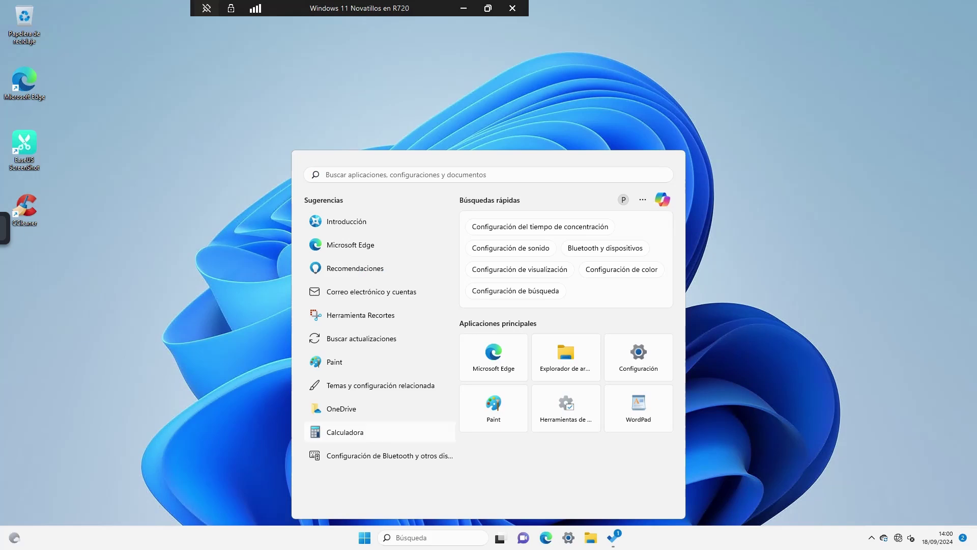
{"action": "key", "text": "Escape"}
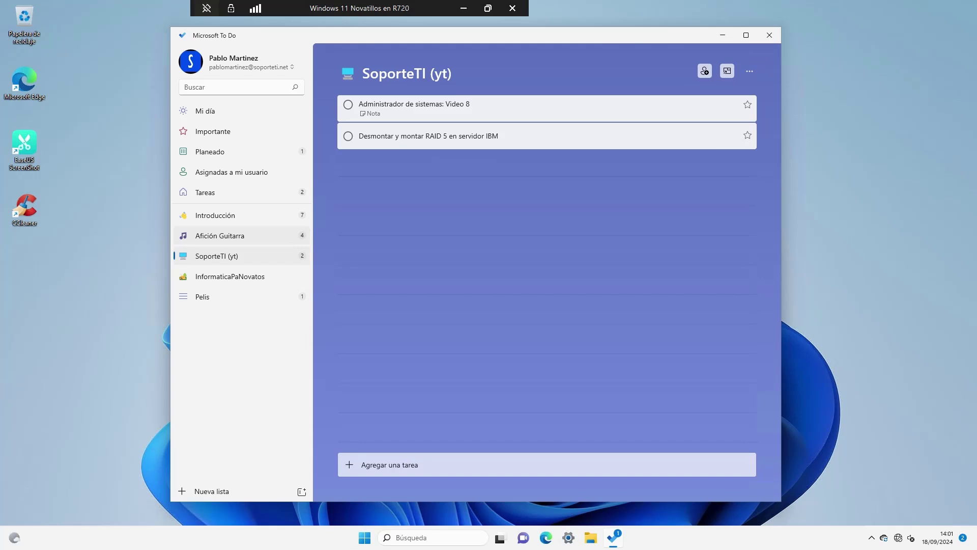
- View the InformaticaPaNovatos list in Microsoft To Do and close the app window
{"action": "left_click", "coordinate": [230, 276]}
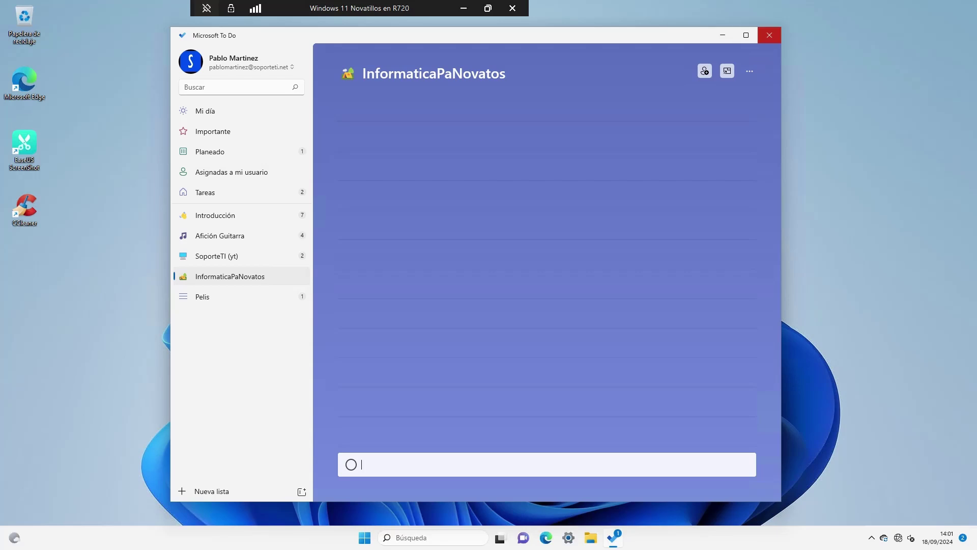
{"action": "left_click", "coordinate": [769, 35]}
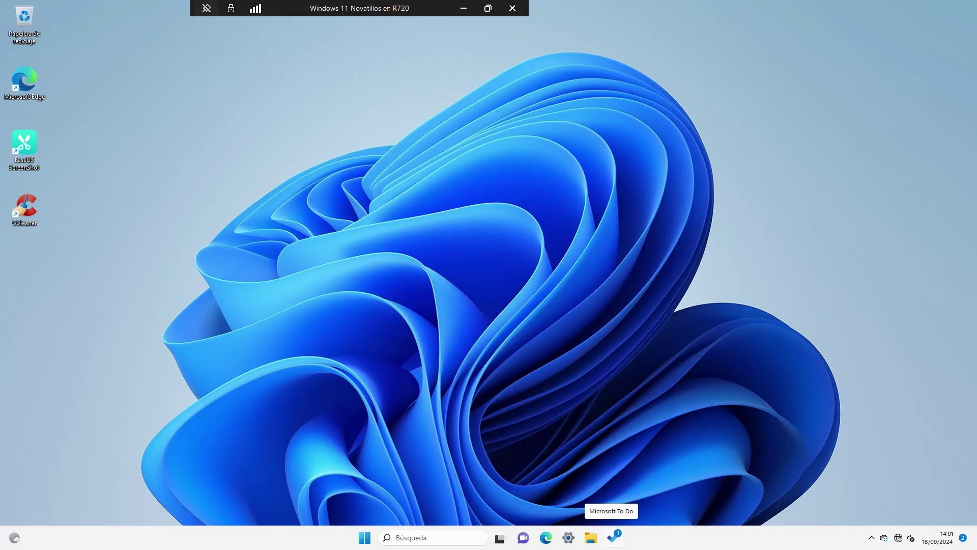
- Review the available options for the pinned To Do app in the Start menu without choosing any
{"action": "key", "text": "super"}
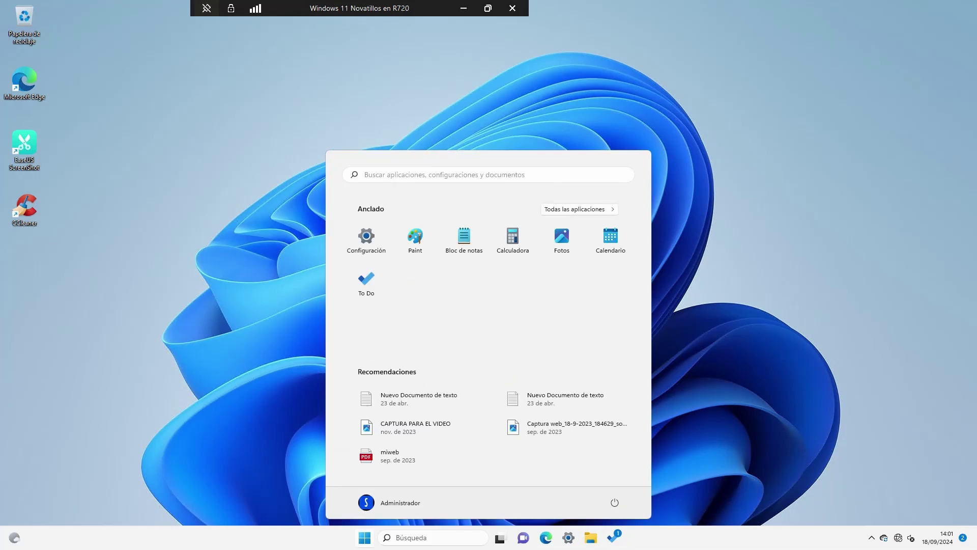
{"action": "right_click", "coordinate": [372, 275]}
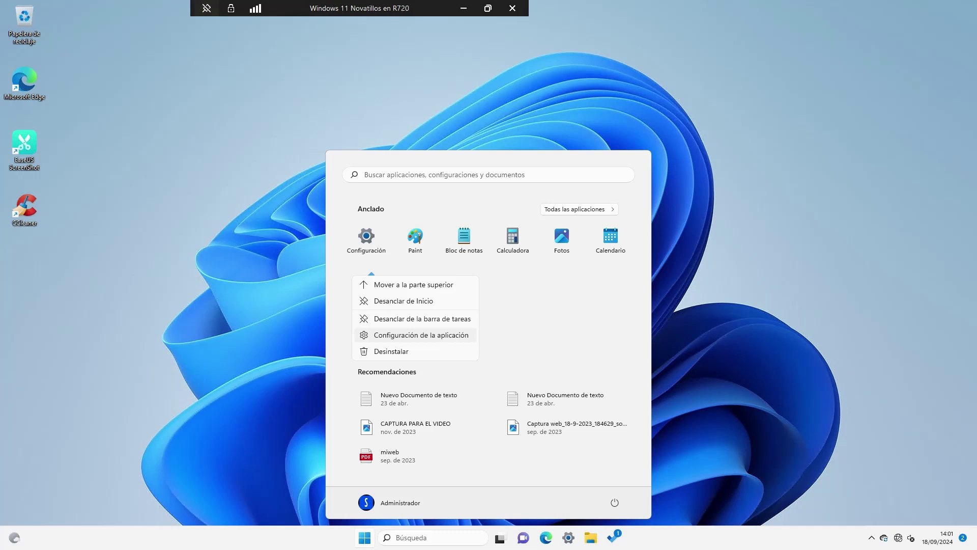
{"action": "key", "text": "Escape"}
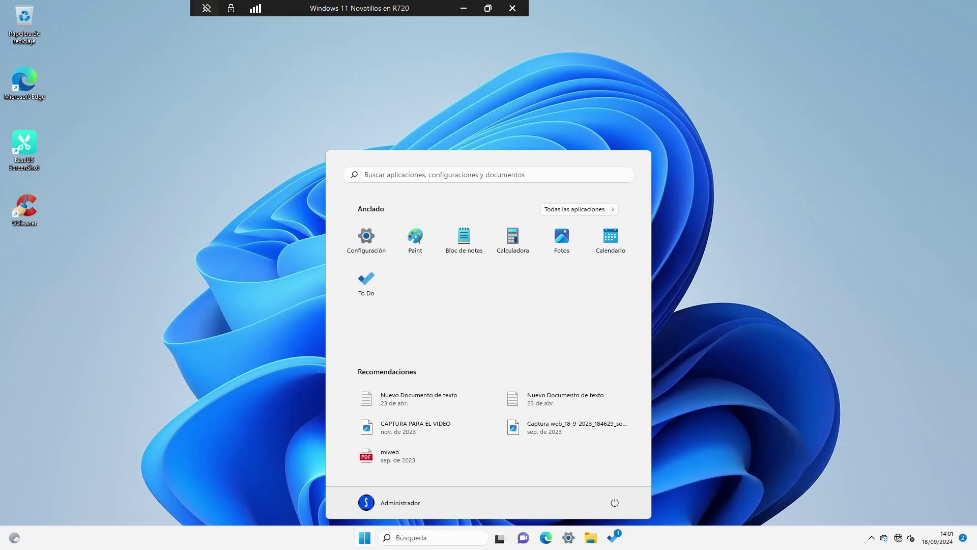